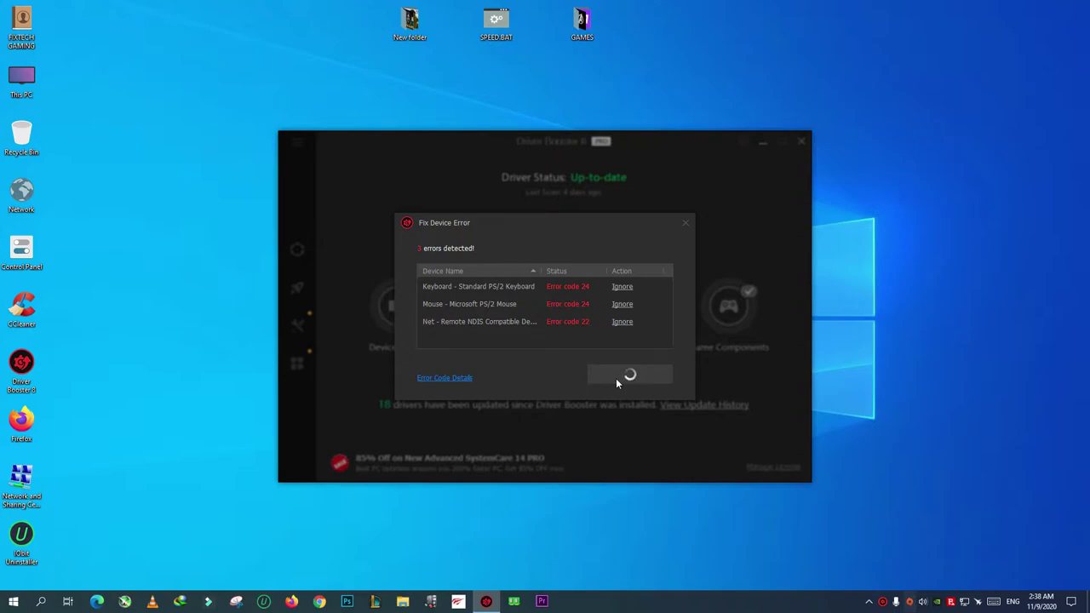
# Fix the device errors detected by Driver Booster and close the program.
pyautogui.click(615, 378)
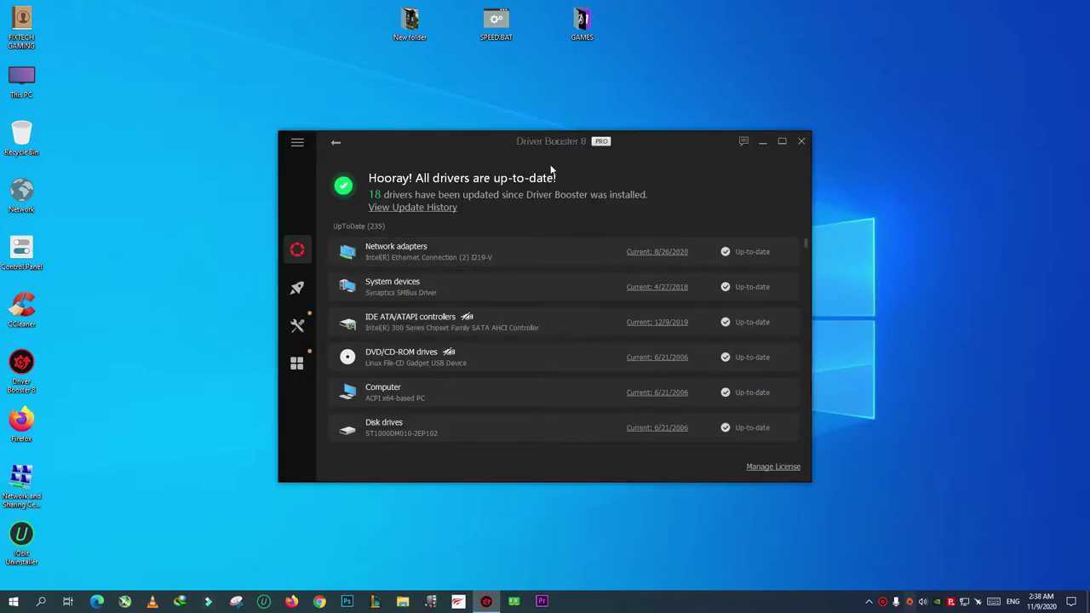
pyautogui.click(800, 142)
# Check the device categories in Device Manager via the This PC system properties, including audio inputs and outputs, and close both windows.
pyautogui.rightClick(12, 78)
pyautogui.click(82, 226)
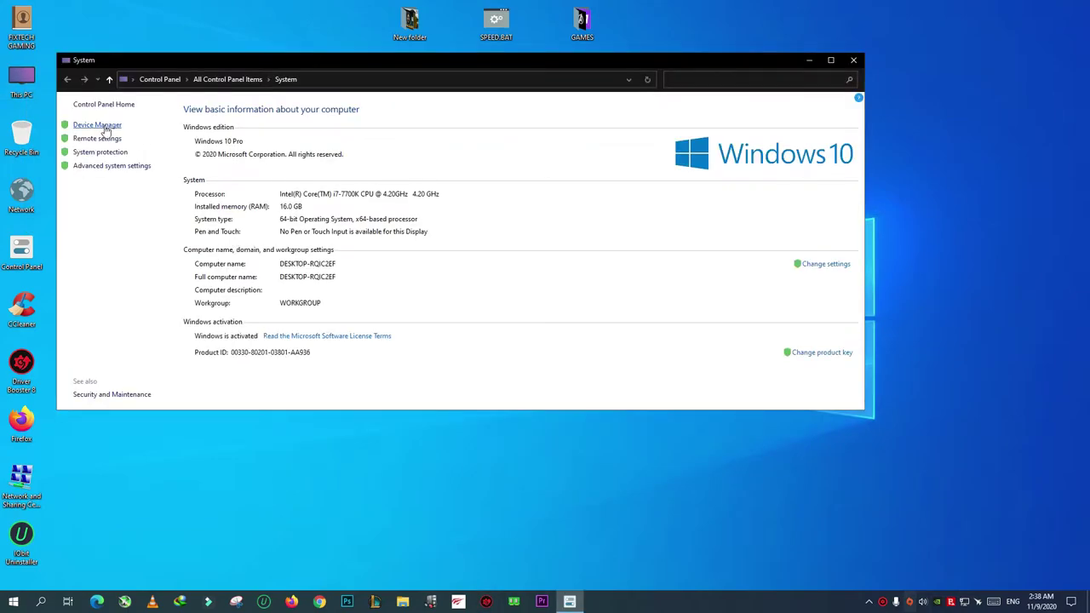
pyautogui.click(107, 125)
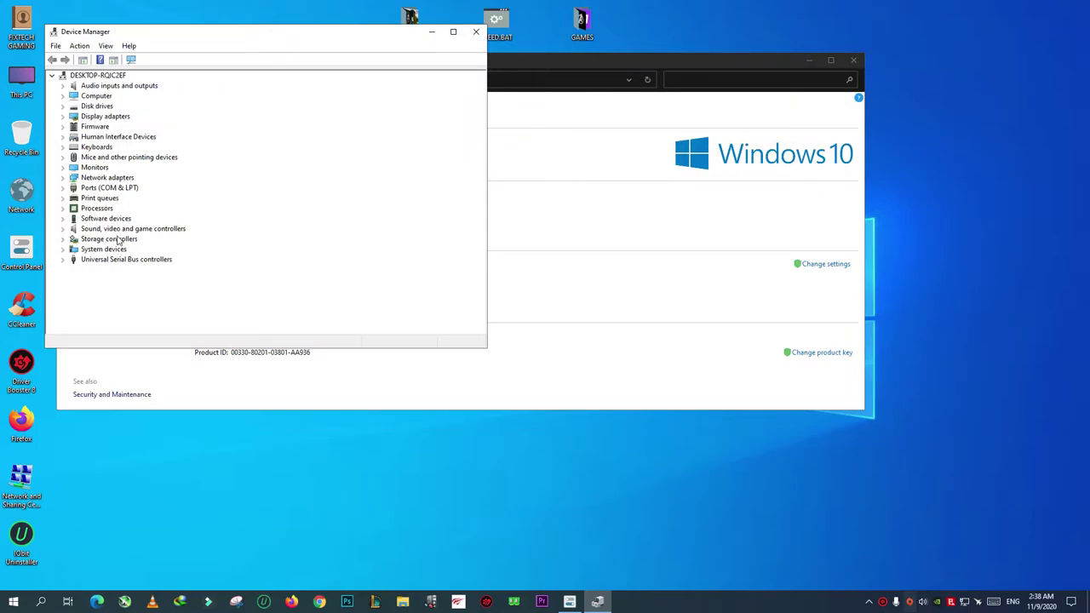
pyautogui.click(62, 86)
pyautogui.click(62, 86)
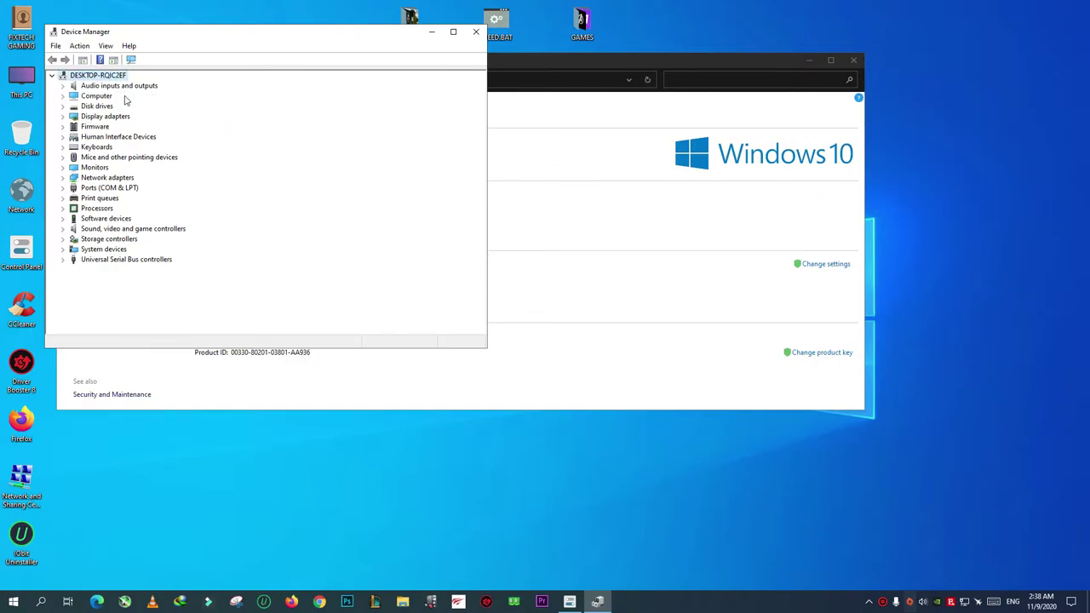
pyautogui.click(474, 32)
pyautogui.click(854, 59)
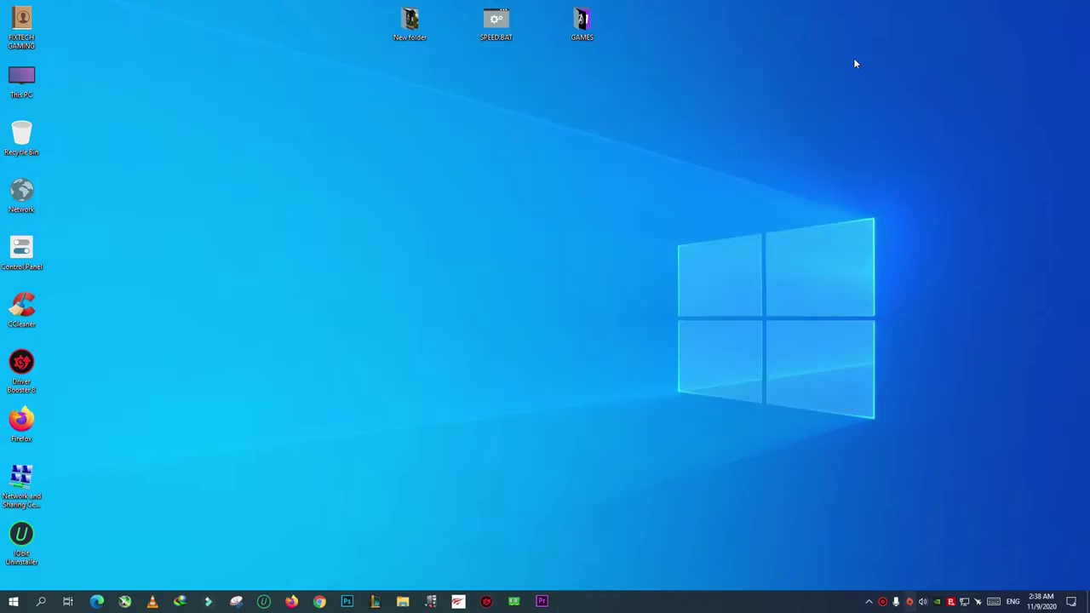
pyautogui.rightClick(34, 83)
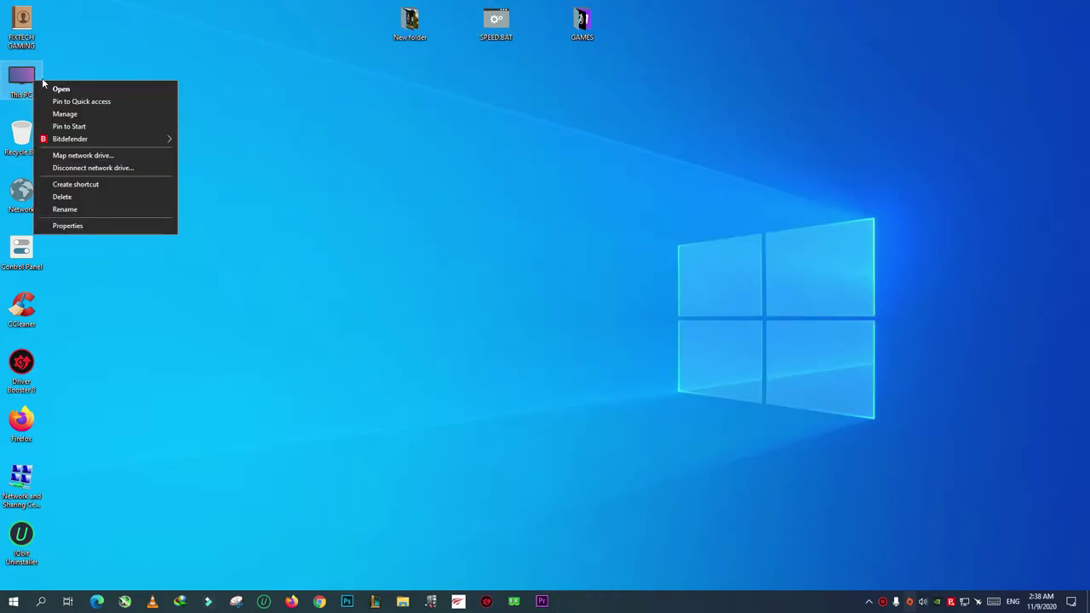
pyautogui.click(364, 84)
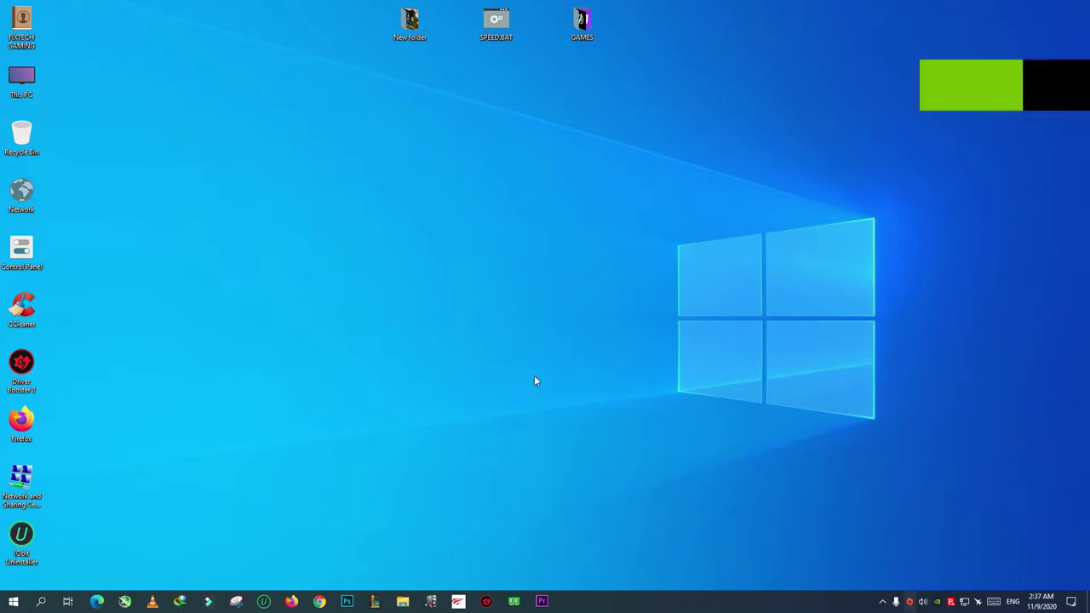
# Switch to CCleaner, decline the new version download, and run a Health Check with its suggested cleanup.
pyautogui.doubleClick(23, 308)
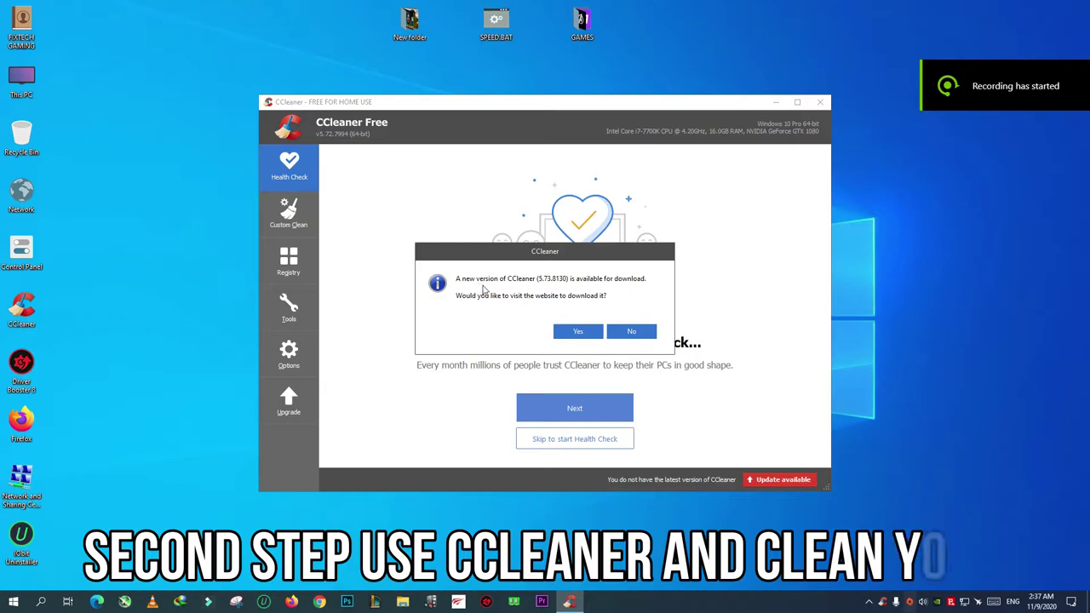
pyautogui.click(618, 332)
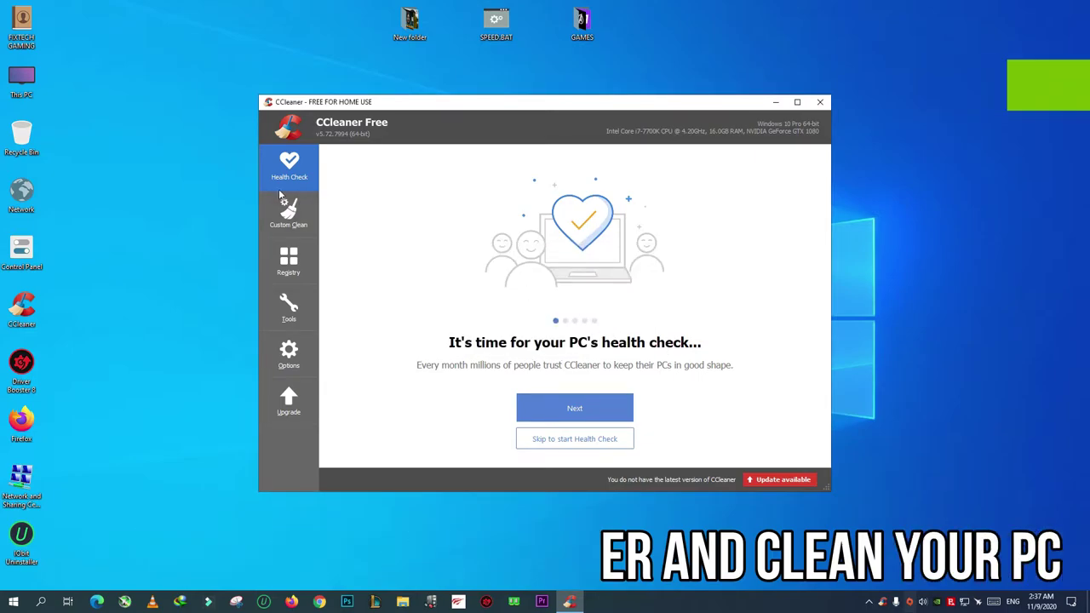
pyautogui.click(545, 413)
pyautogui.click(545, 413)
pyautogui.click(545, 413)
pyautogui.click(545, 413)
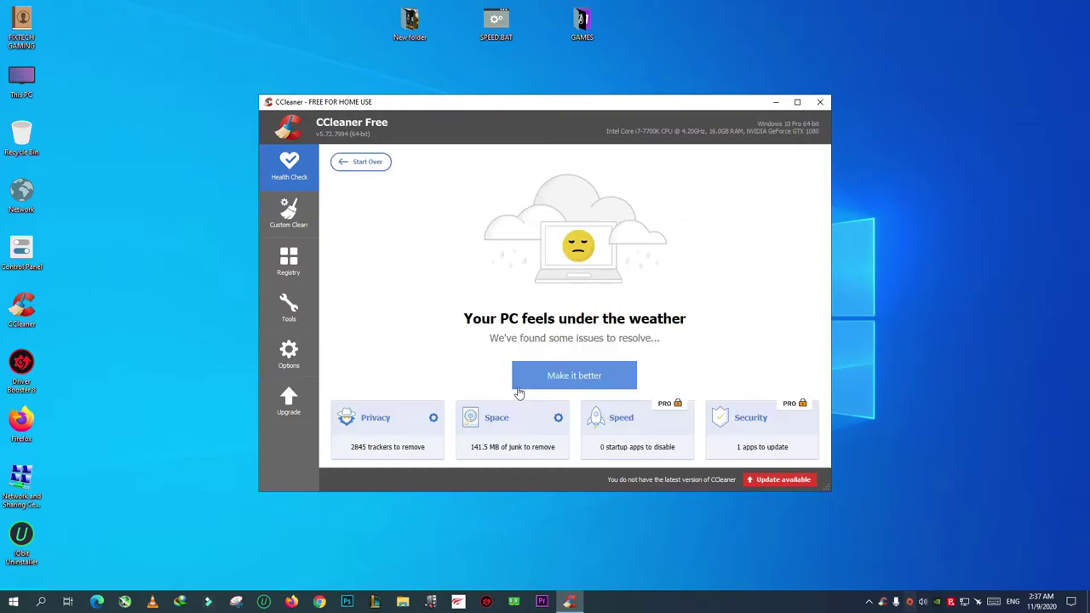
pyautogui.click(558, 387)
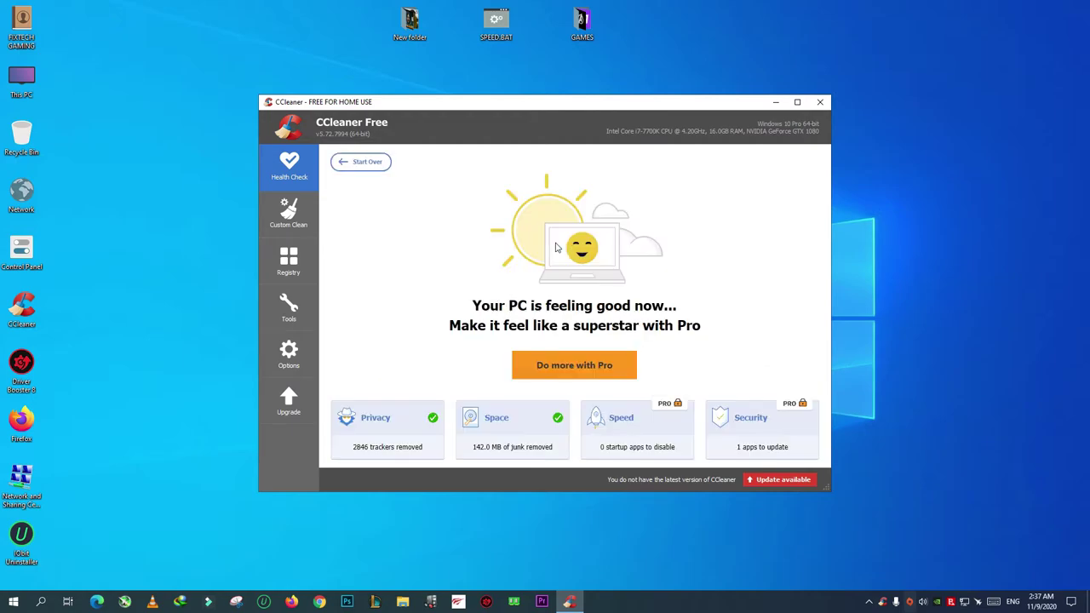
# Analyze the system with Custom Clean using the preselected items and run the cleaner on the files.
pyautogui.click(313, 221)
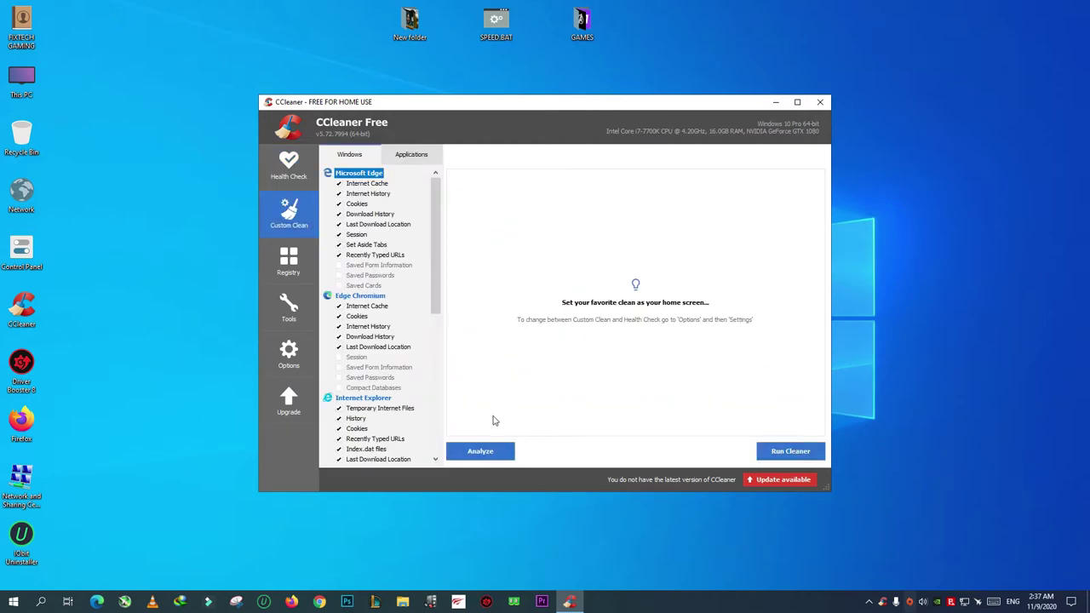
pyautogui.click(479, 451)
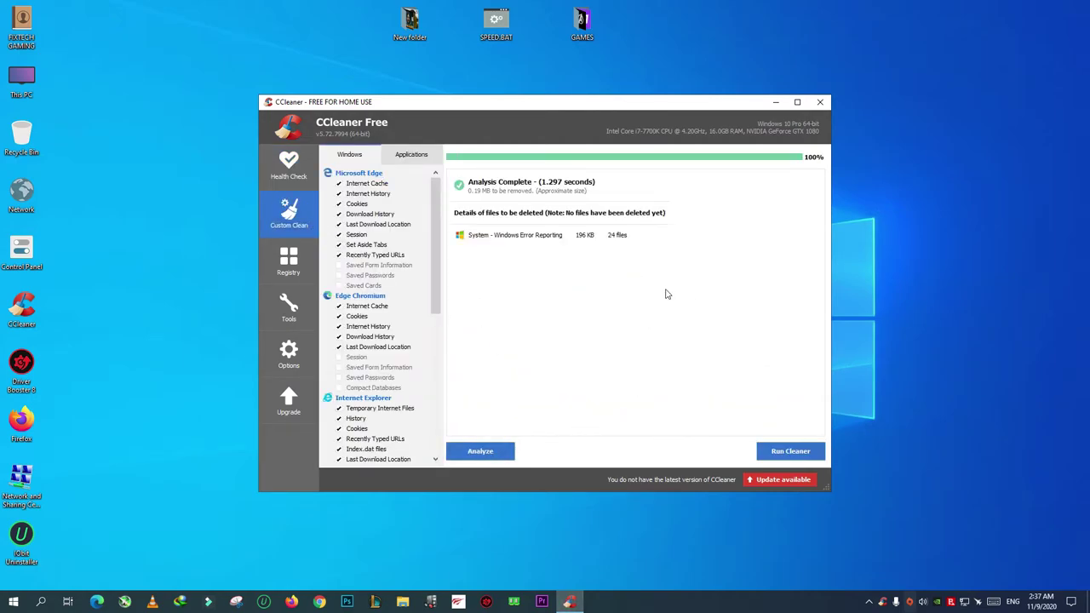
pyautogui.click(783, 451)
pyautogui.click(641, 282)
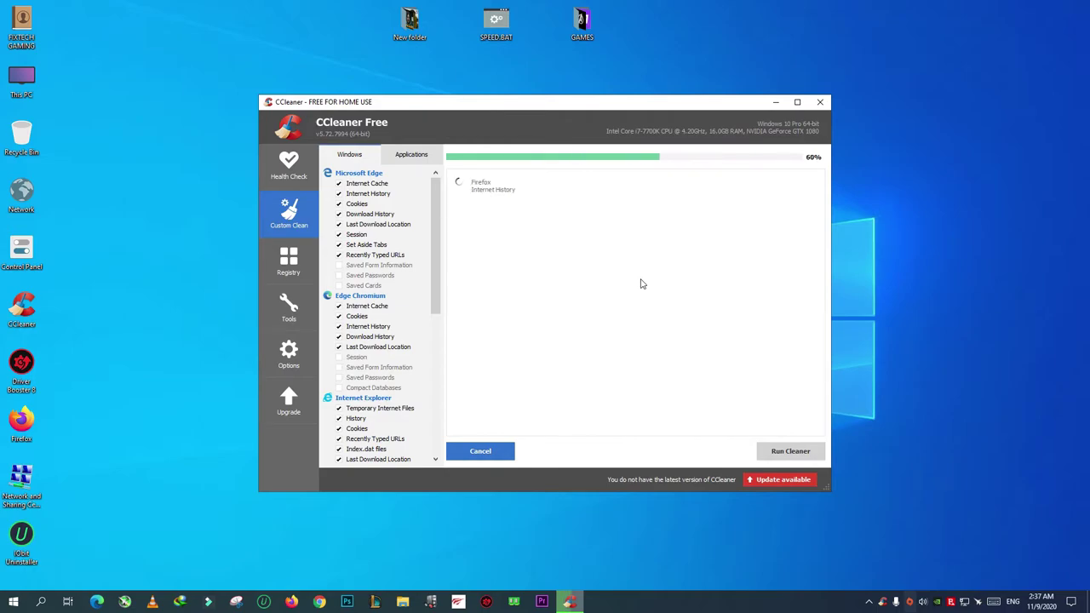
# Scan the registry for issues, fix all selected issues without backing up the registry, and close CCleaner.
pyautogui.click(289, 260)
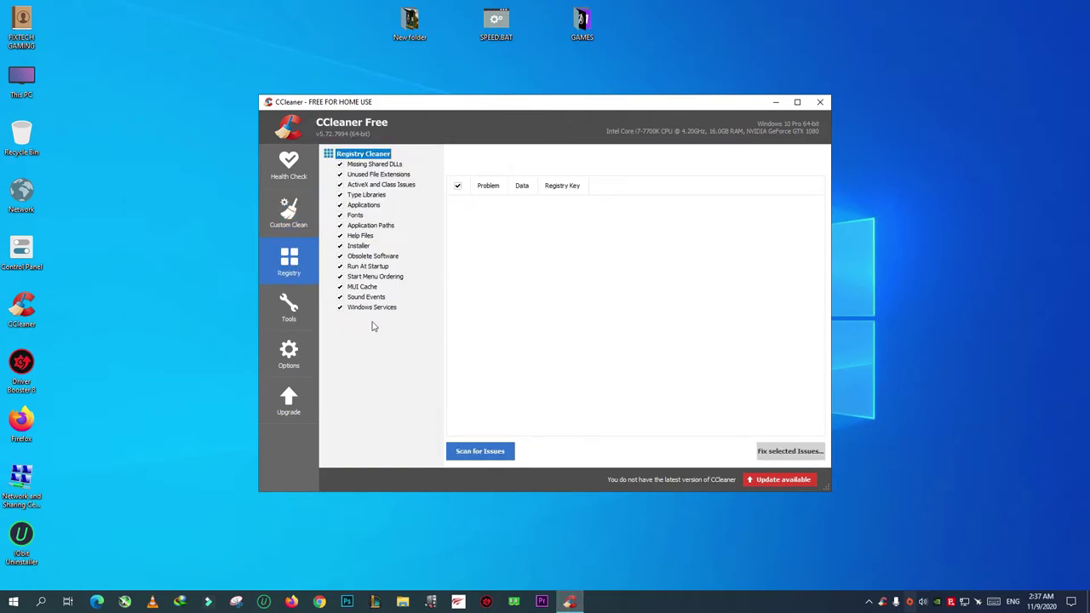
pyautogui.click(480, 451)
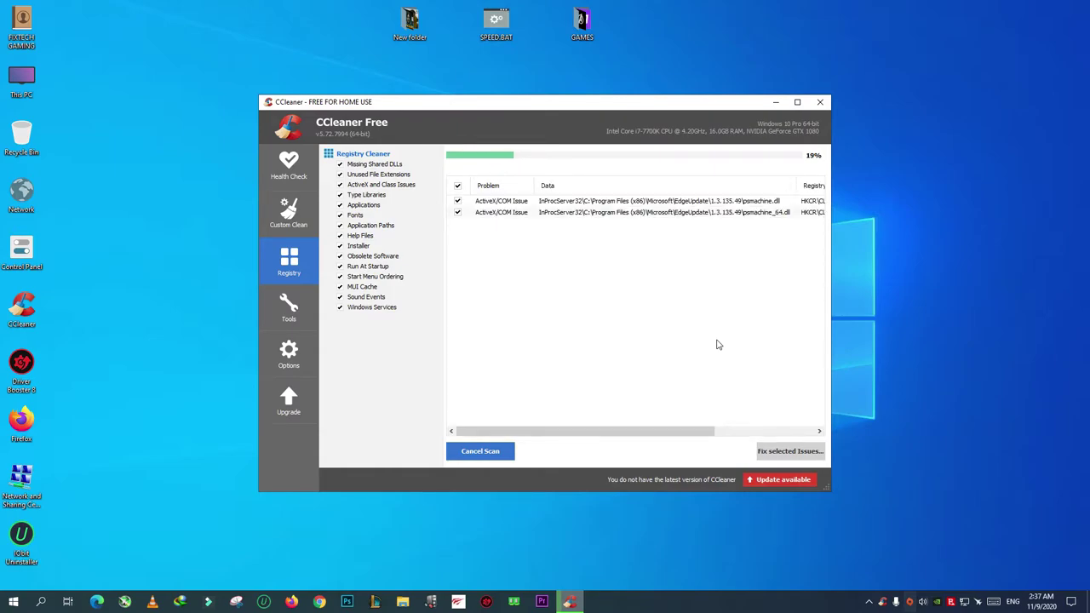
pyautogui.click(784, 450)
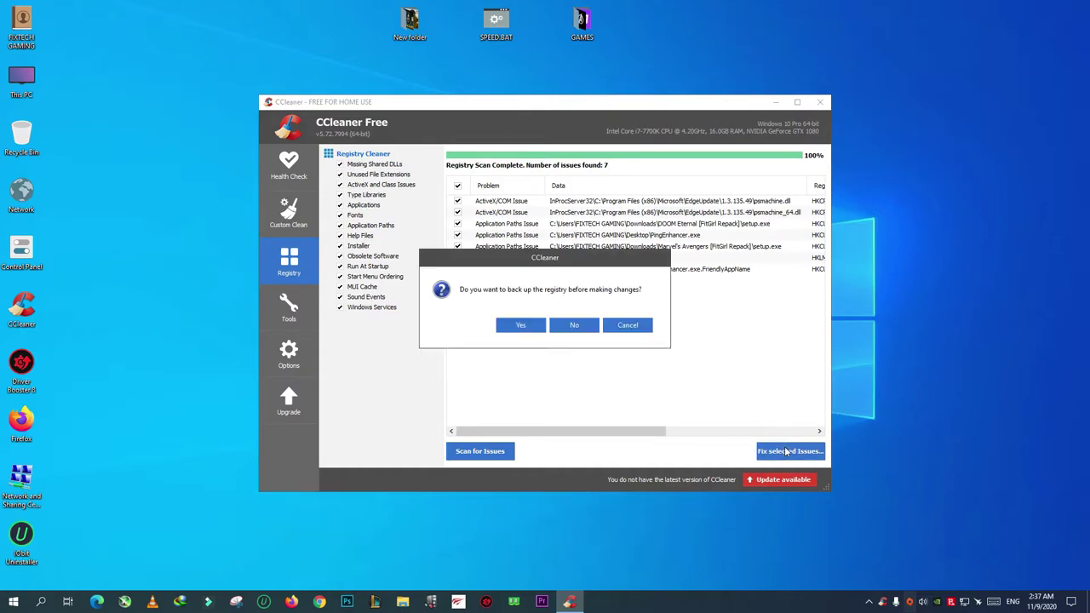
pyautogui.click(583, 327)
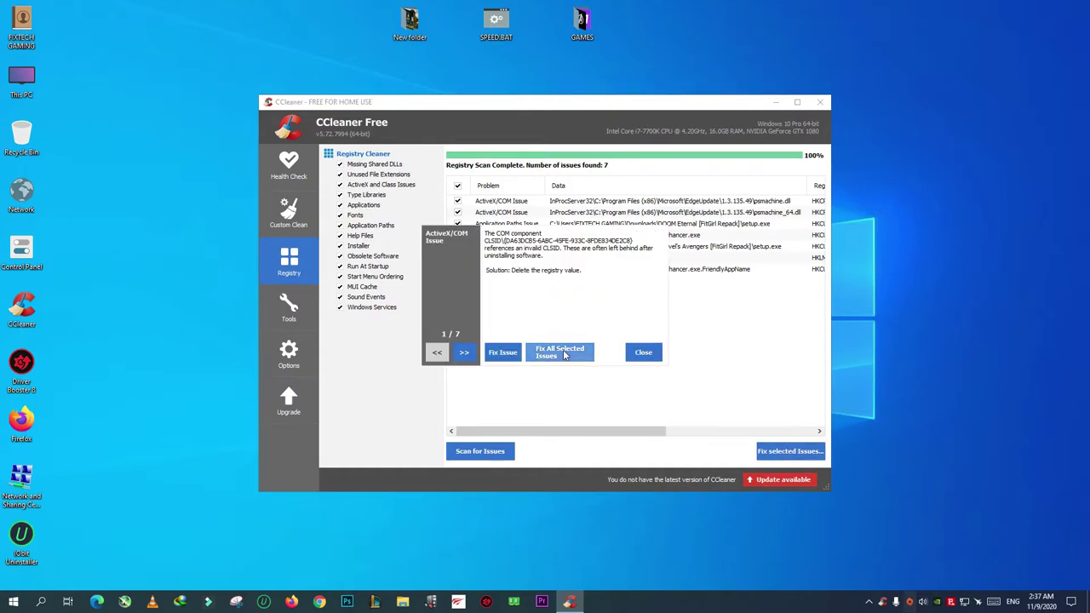
pyautogui.click(562, 352)
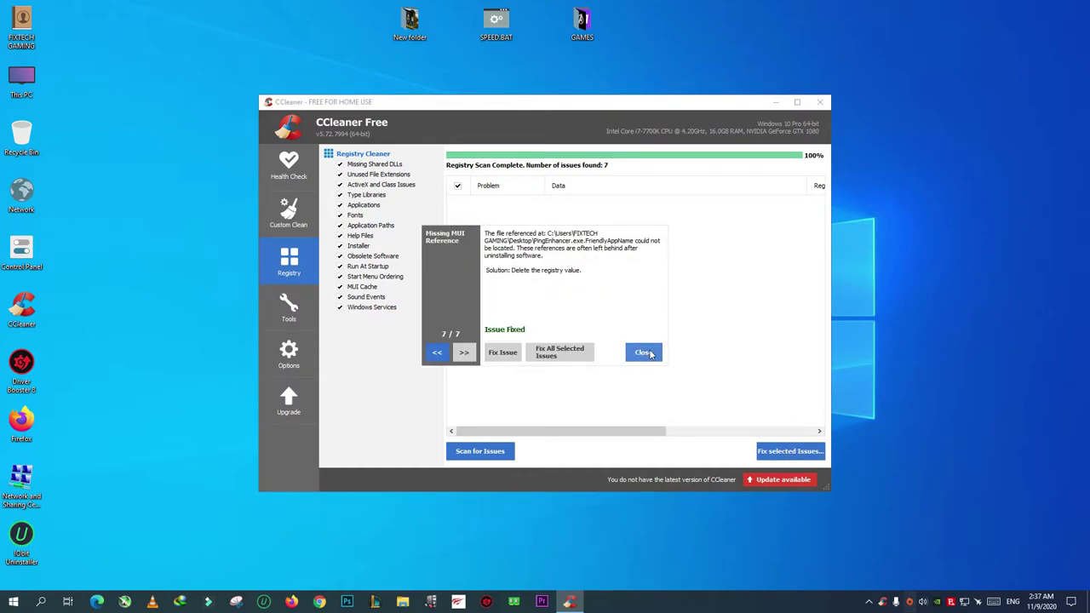
pyautogui.click(645, 352)
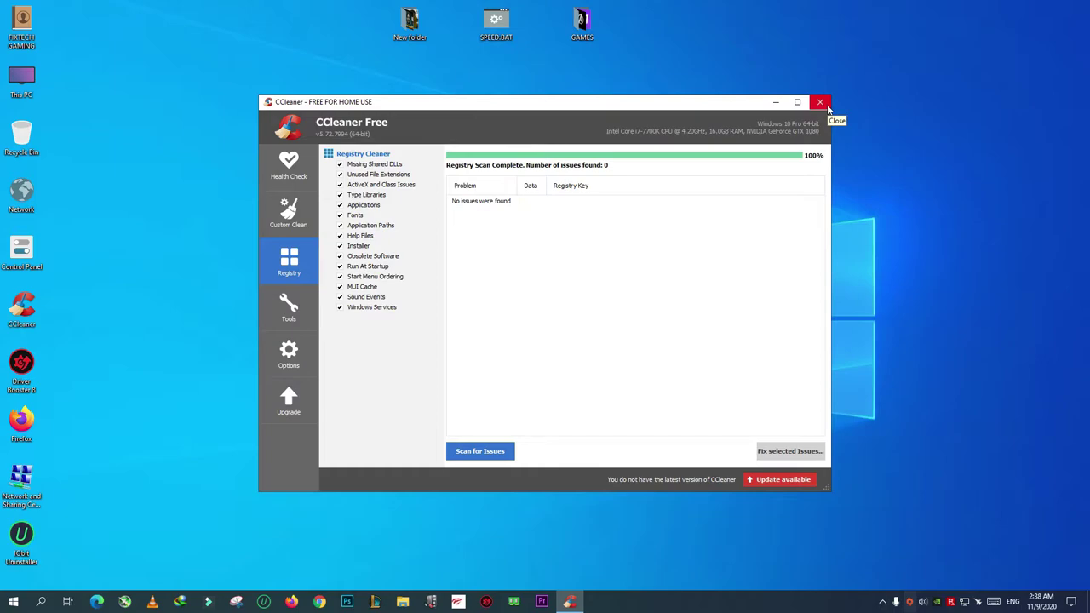
pyautogui.click(823, 104)
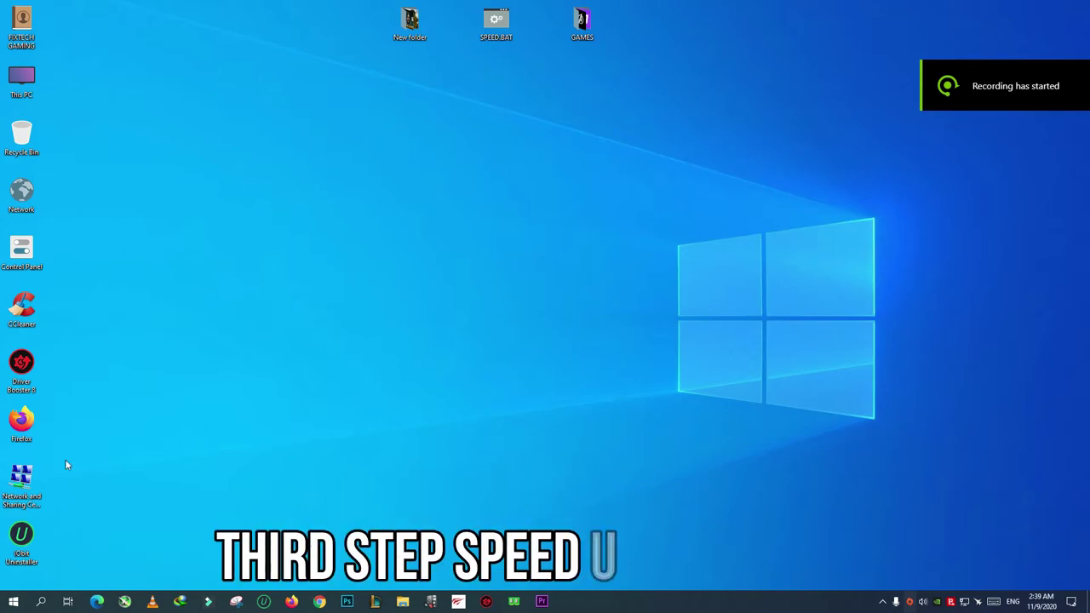
# Switch to Windows Settings and review the Gaming options for Xbox Game Bar, Captures, Game Mode and Xbox Networking.
pyautogui.click(14, 601)
pyautogui.click(13, 554)
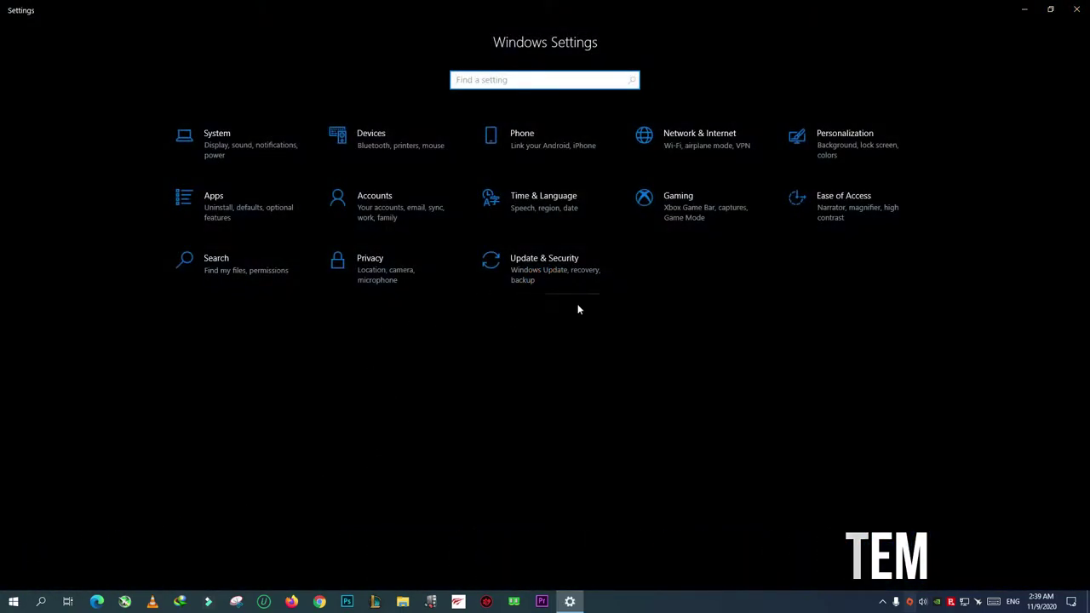
pyautogui.click(681, 212)
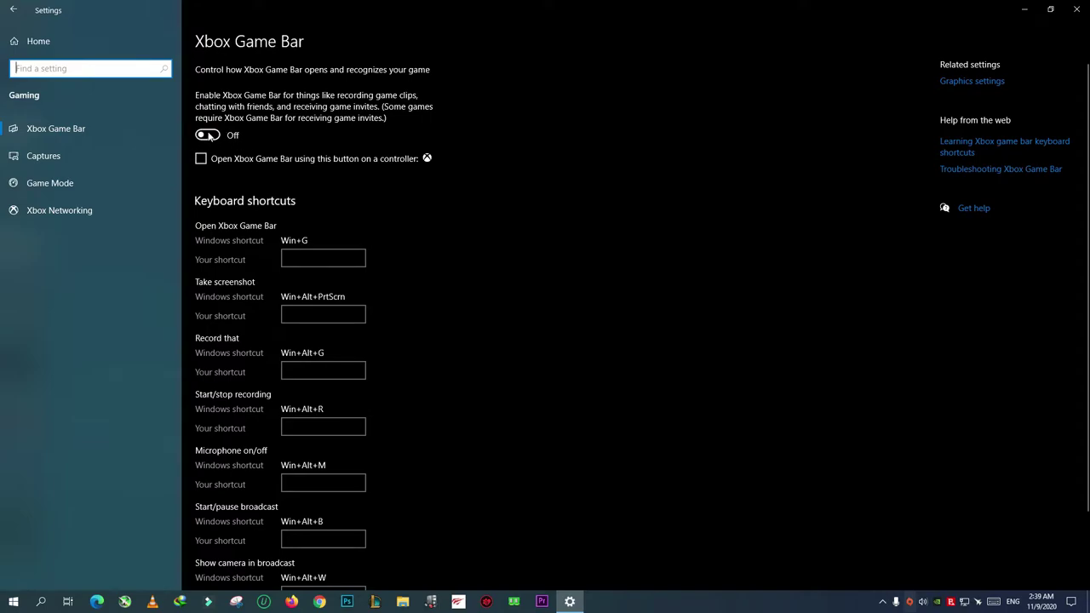
pyautogui.click(91, 155)
pyautogui.scroll(-2, 223, 248)
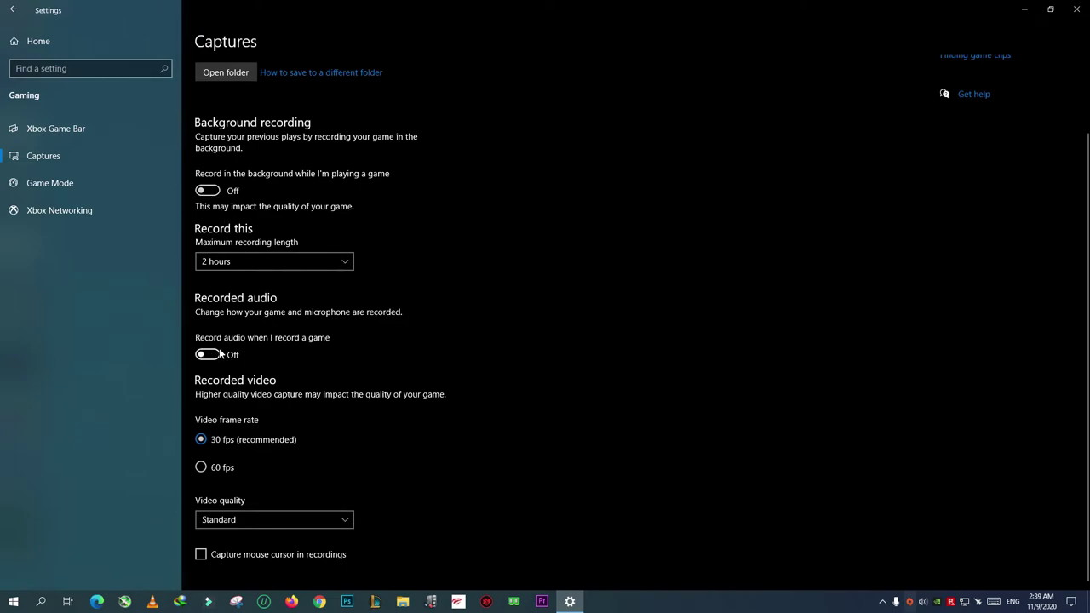
pyautogui.click(69, 194)
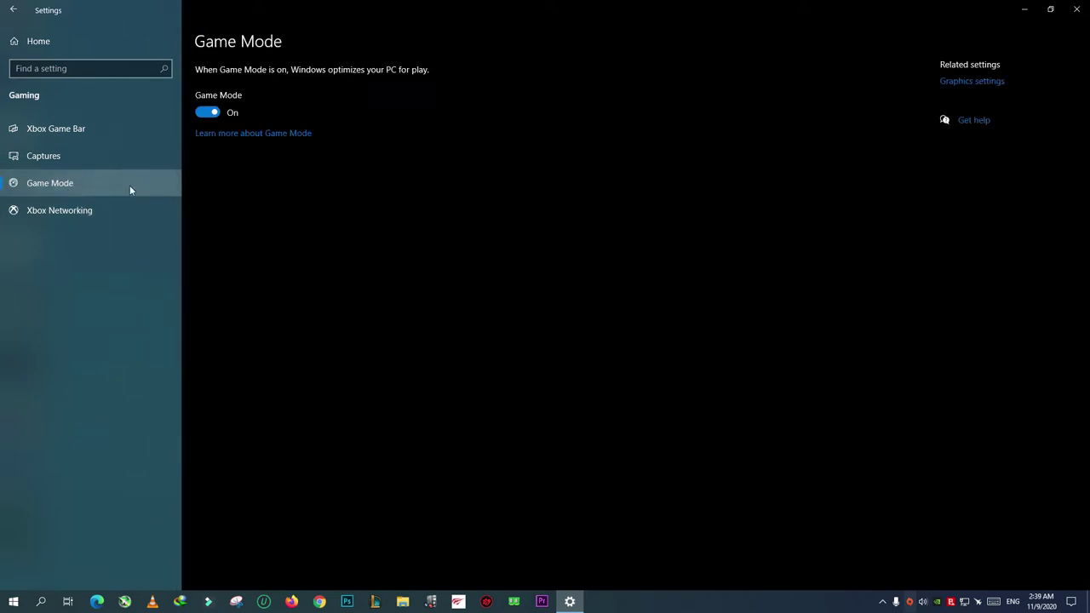
pyautogui.click(109, 213)
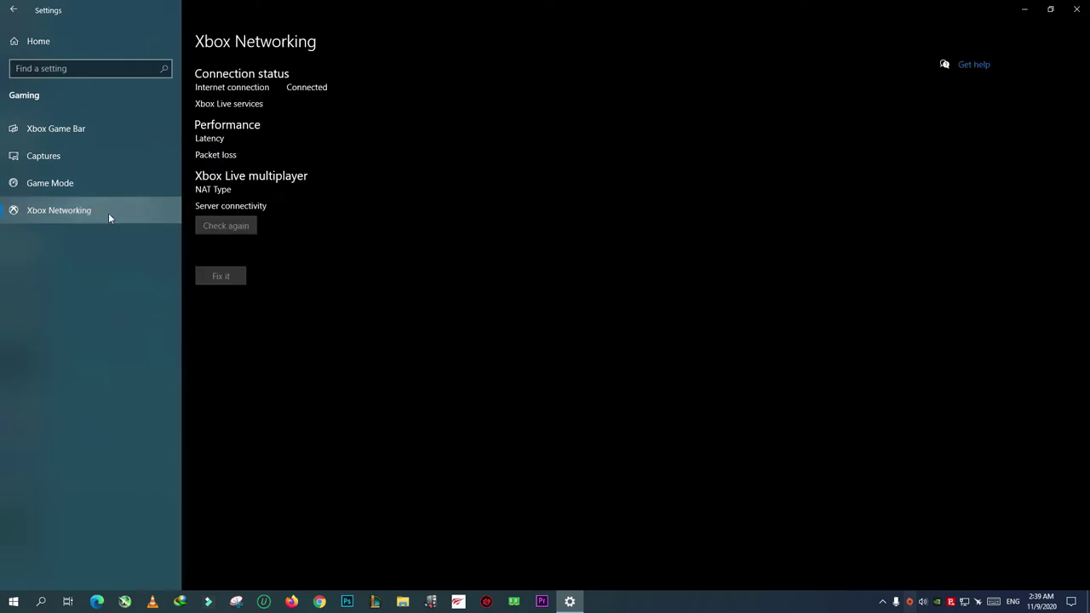
pyautogui.click(14, 9)
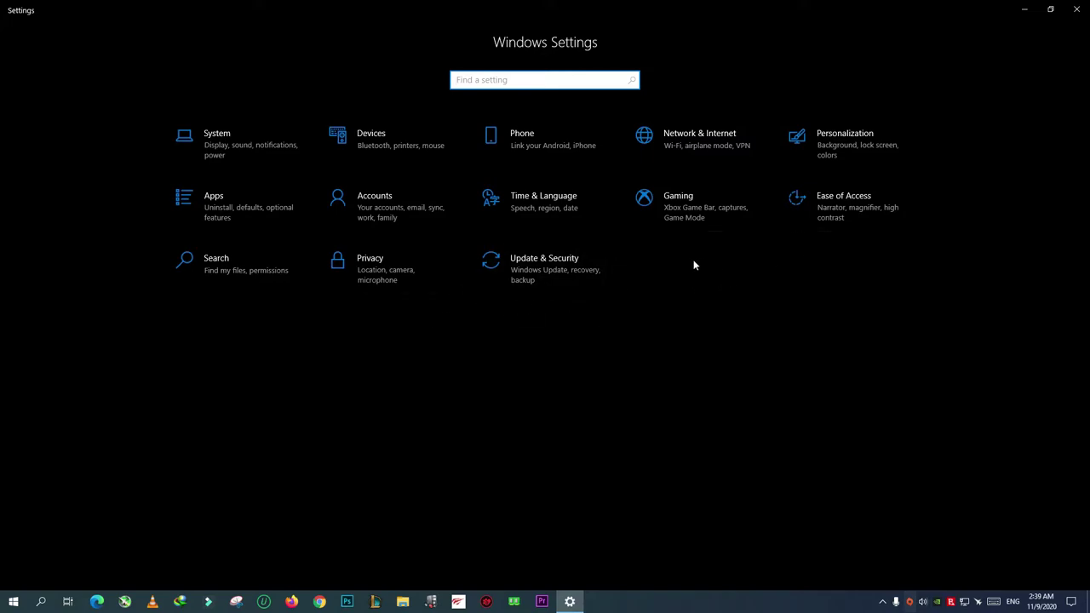
# Start a check for Windows updates under Update & Security and return to the Settings home page.
pyautogui.click(586, 279)
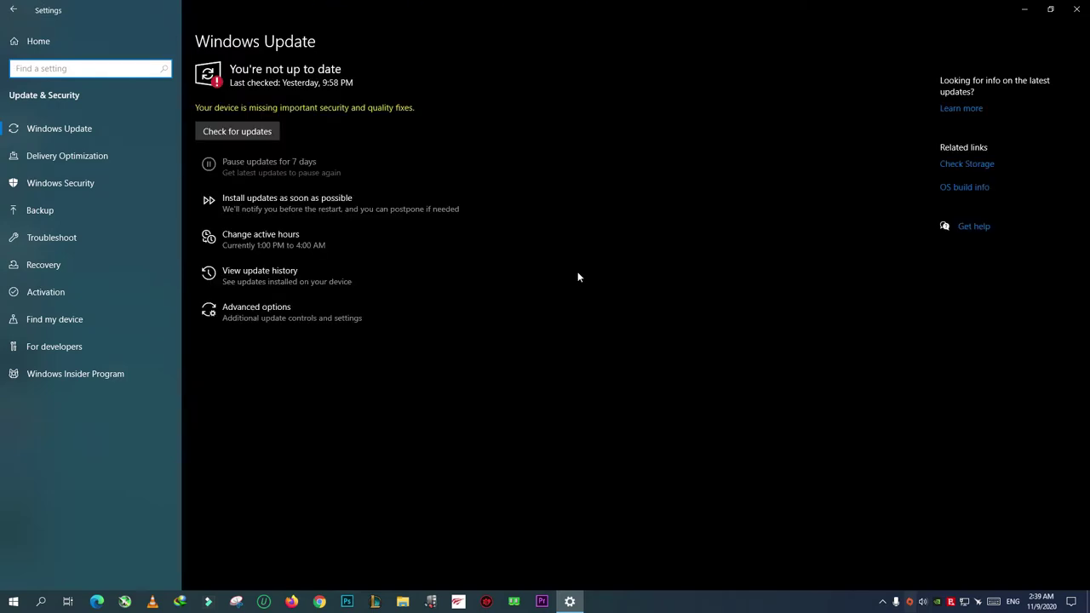
pyautogui.click(228, 134)
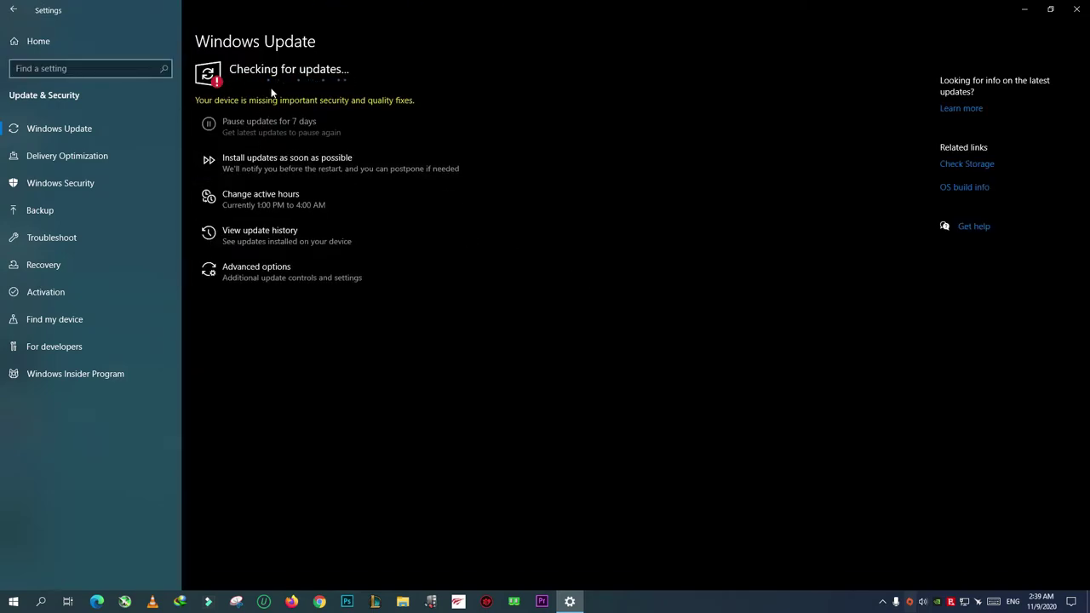
pyautogui.click(15, 11)
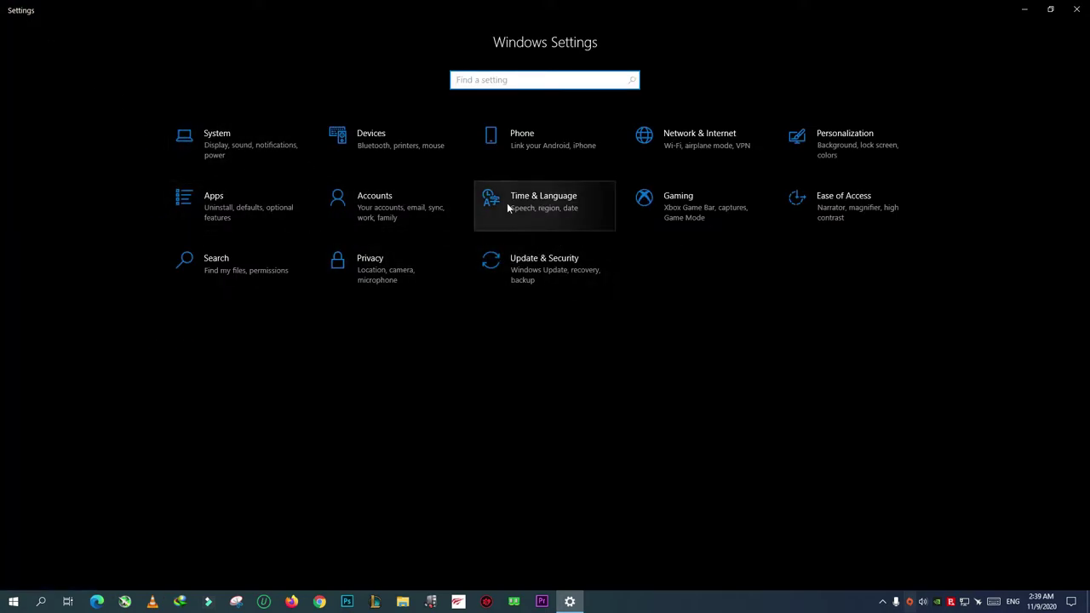
# Open the Privacy settings and review the Windows permissions: General, Speech, Inking & typing personalization, Diagnostics & feedback, and Activity history.
pyautogui.click(410, 196)
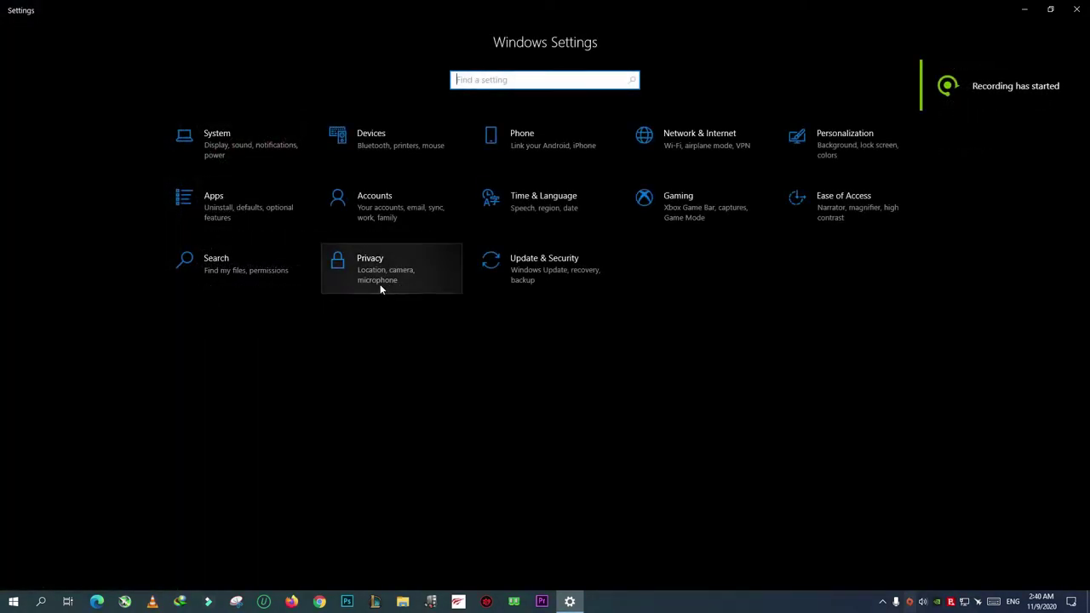
pyautogui.click(381, 288)
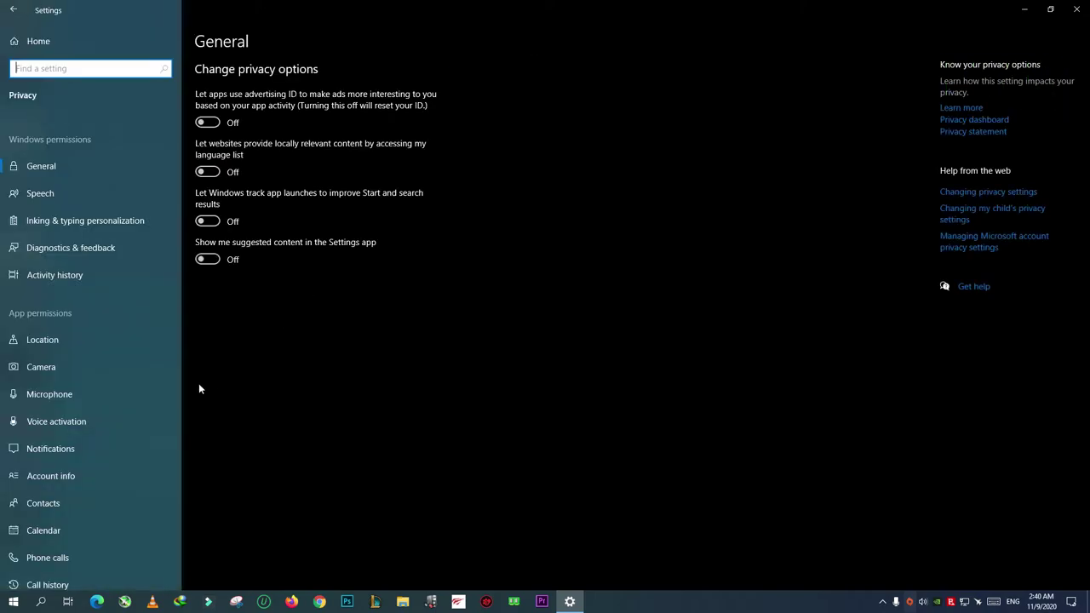
pyautogui.click(83, 166)
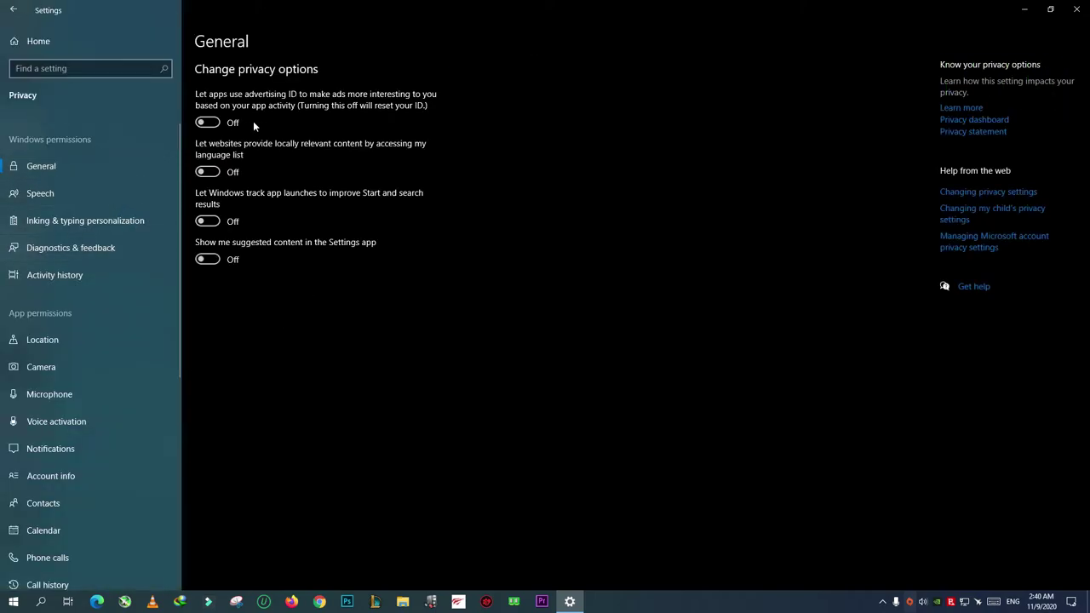
pyautogui.click(60, 193)
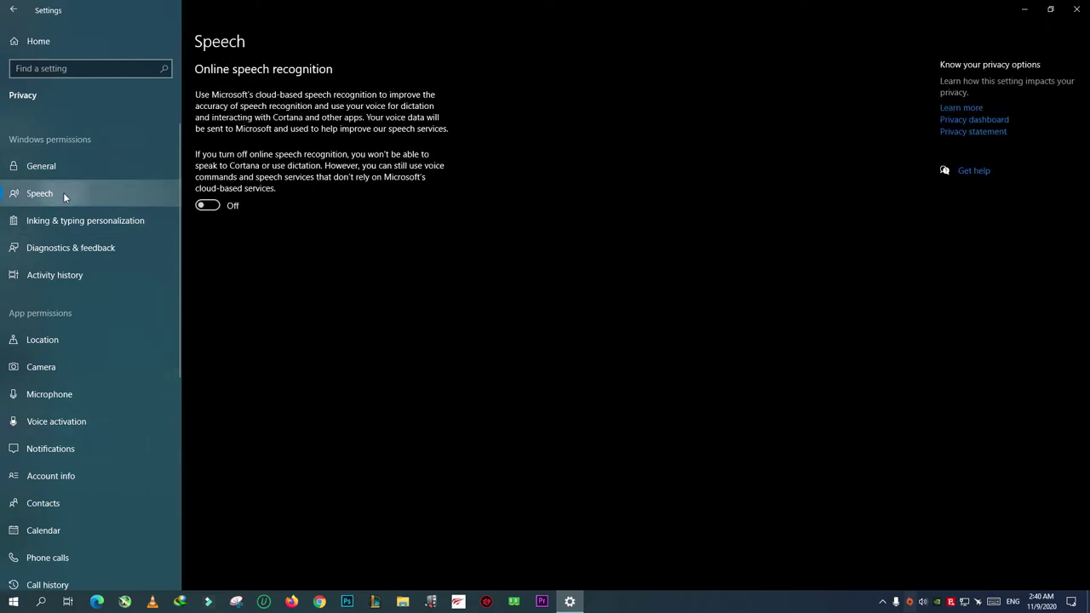
pyautogui.click(89, 221)
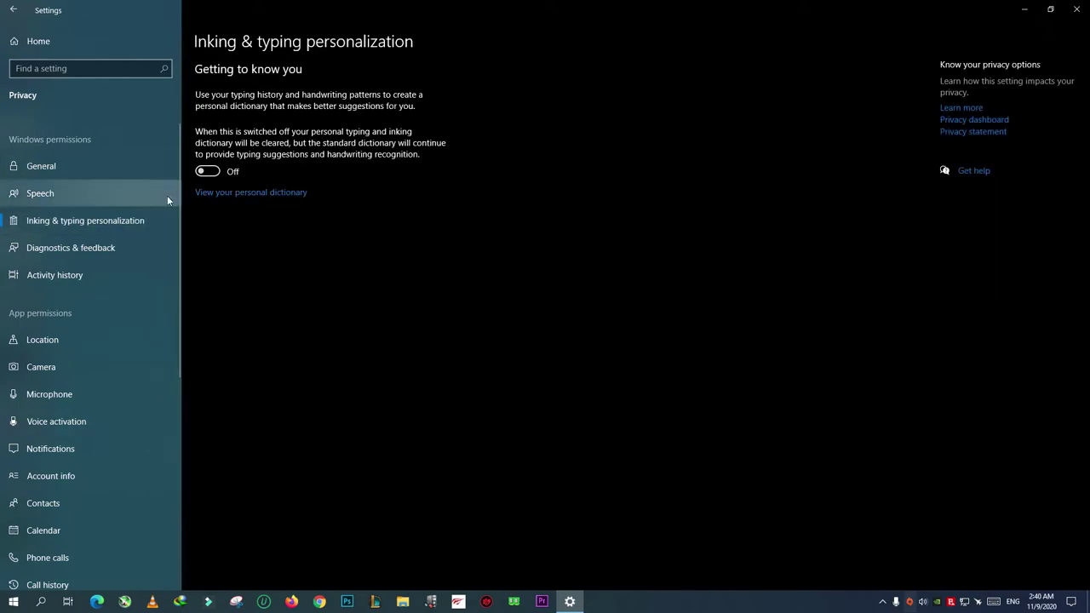
pyautogui.click(77, 248)
pyautogui.click(54, 275)
# Review the app permissions for Location, Camera, Voice activation, Notifications and Account info.
pyautogui.scroll(-2, 85, 264)
pyautogui.click(51, 268)
pyautogui.scroll(-2, 234, 357)
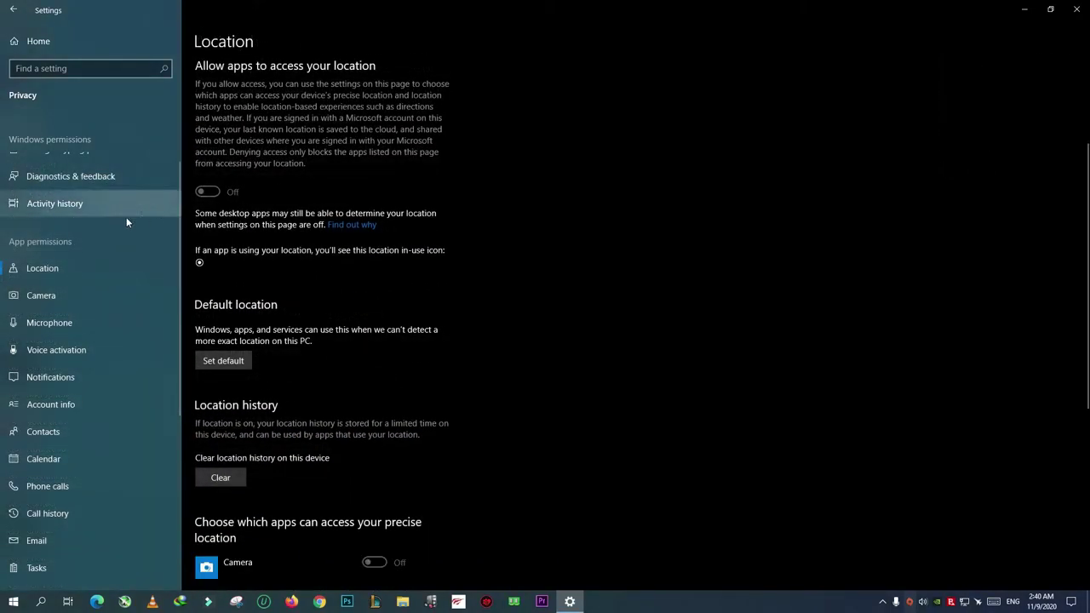
pyautogui.click(55, 305)
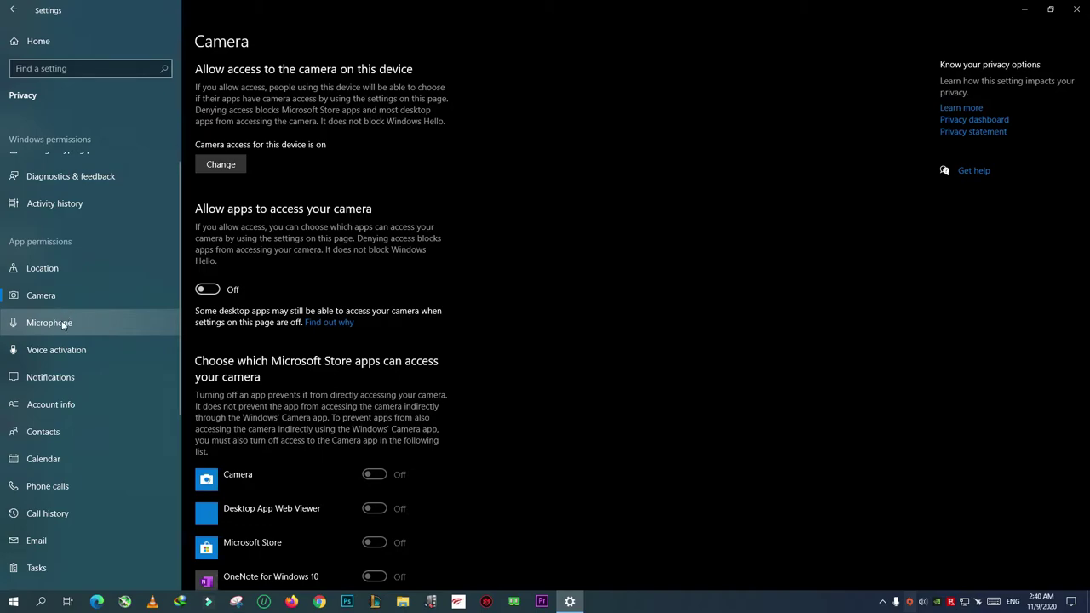
pyautogui.click(96, 349)
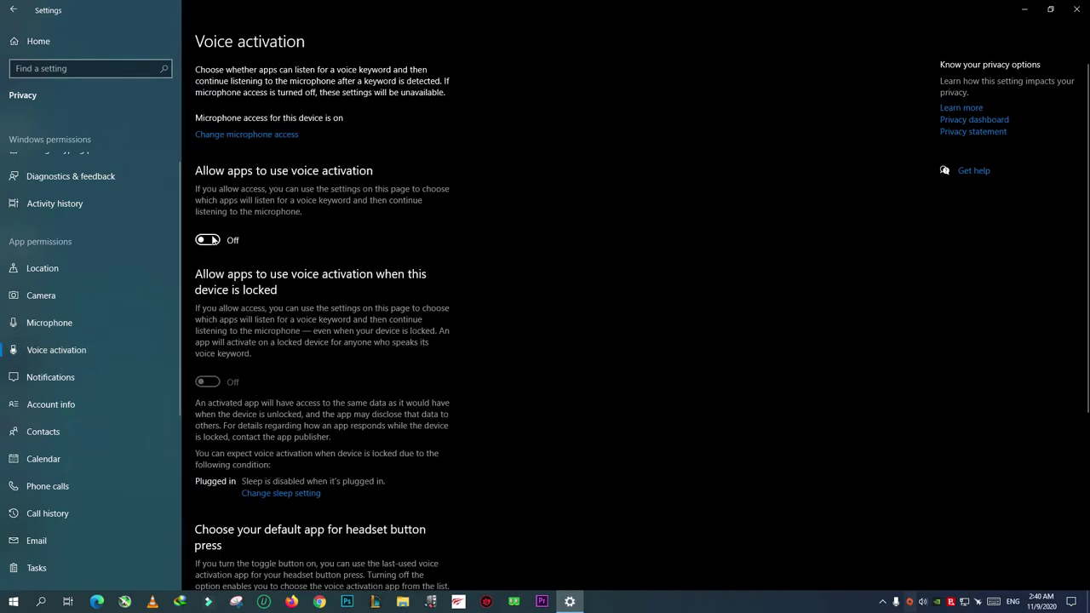
pyautogui.click(89, 373)
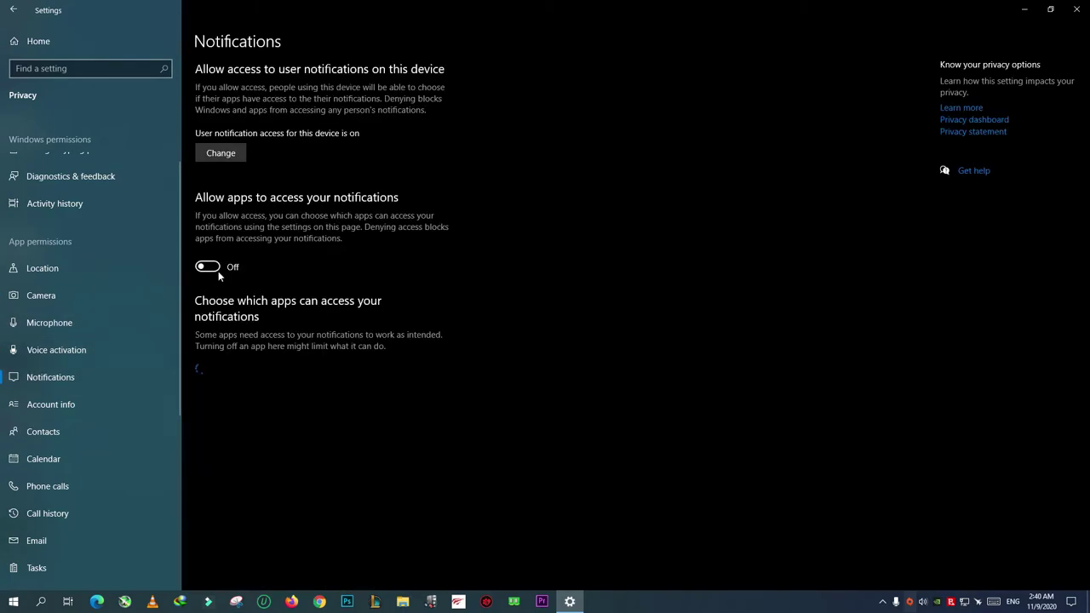
pyautogui.click(139, 329)
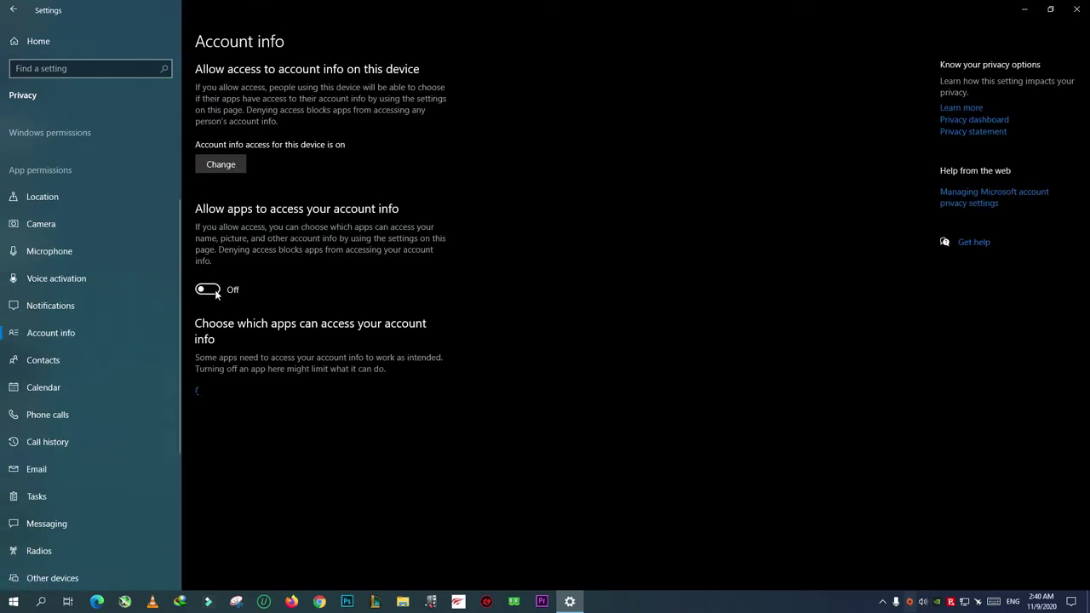
# Check the app permissions for Contacts, Phone calls, Email, Call history and Messaging.
pyautogui.click(67, 362)
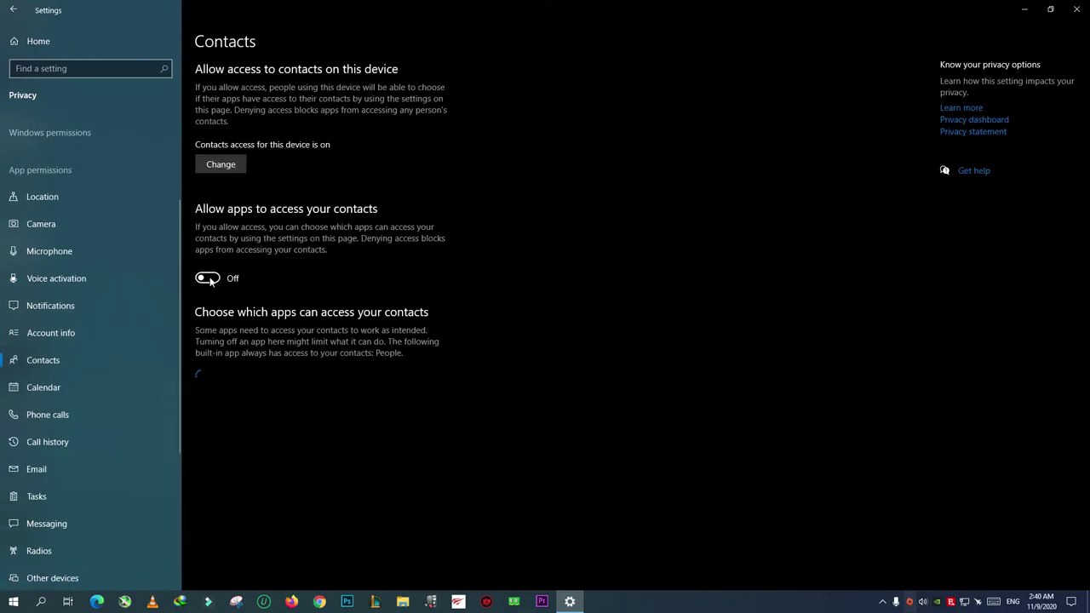
pyautogui.click(53, 416)
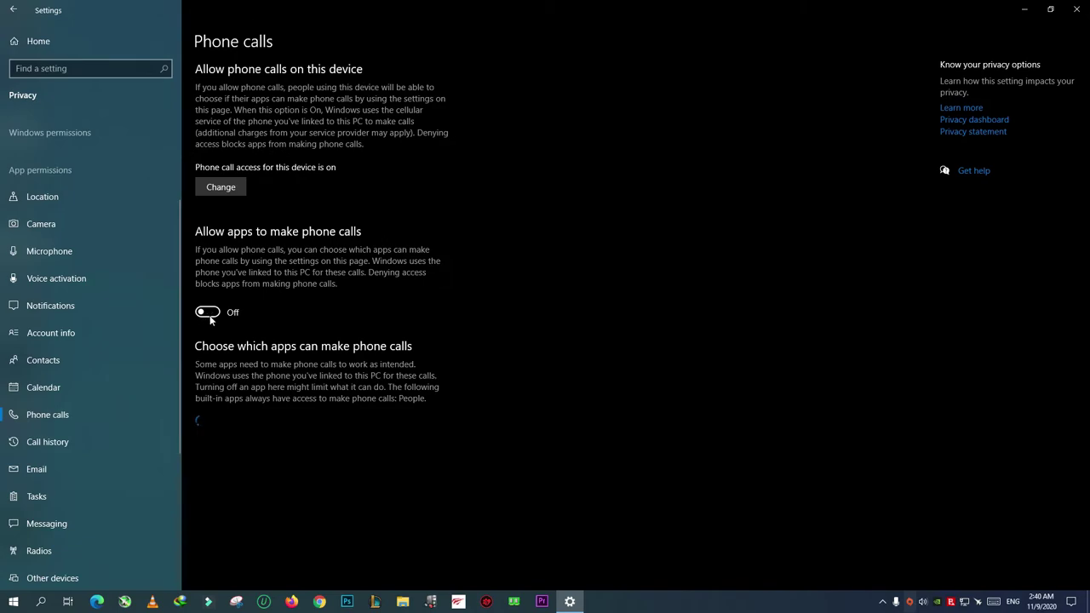
pyautogui.click(48, 461)
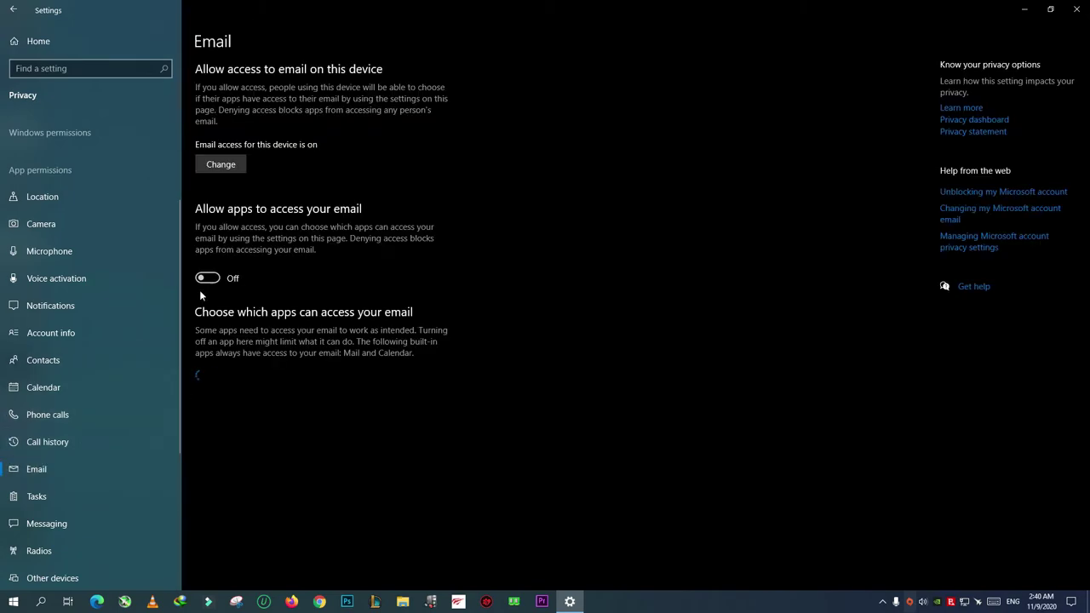
pyautogui.click(66, 442)
pyautogui.scroll(-3, 85, 396)
pyautogui.click(59, 380)
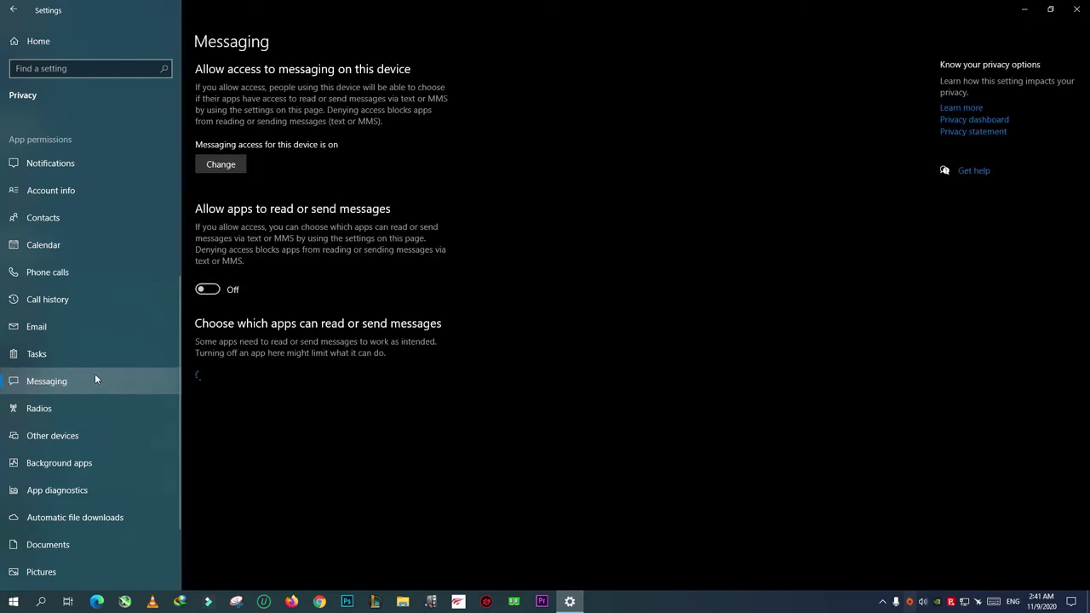
# Review the privacy permissions for Background apps, Automatic file downloads, Pictures, Videos, File system and Documents.
pyautogui.click(59, 463)
pyautogui.scroll(-2, 64, 468)
pyautogui.click(81, 421)
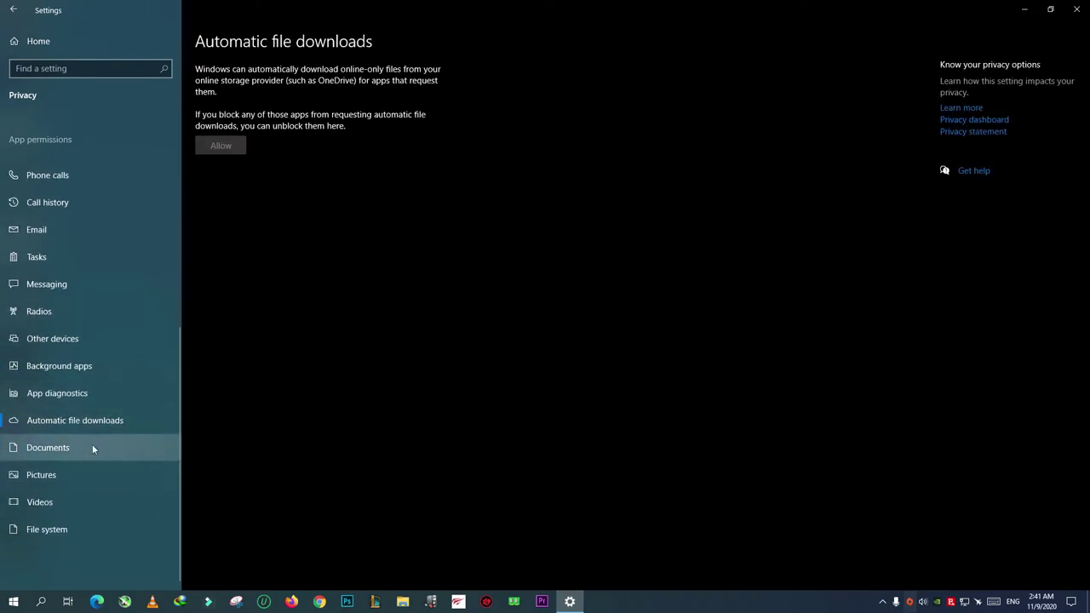
pyautogui.click(58, 475)
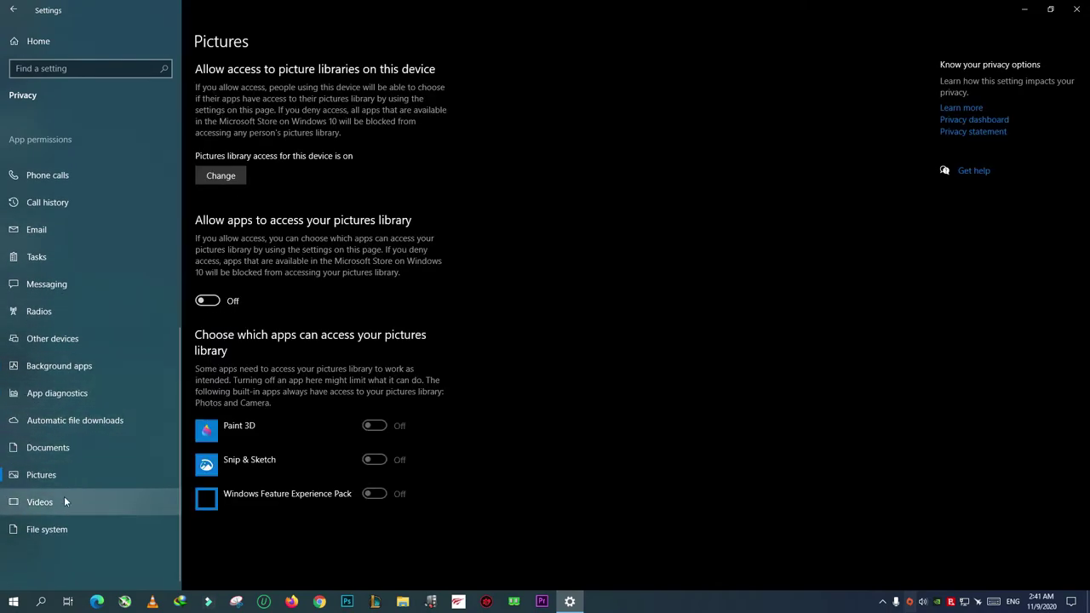
pyautogui.click(66, 496)
pyautogui.click(55, 530)
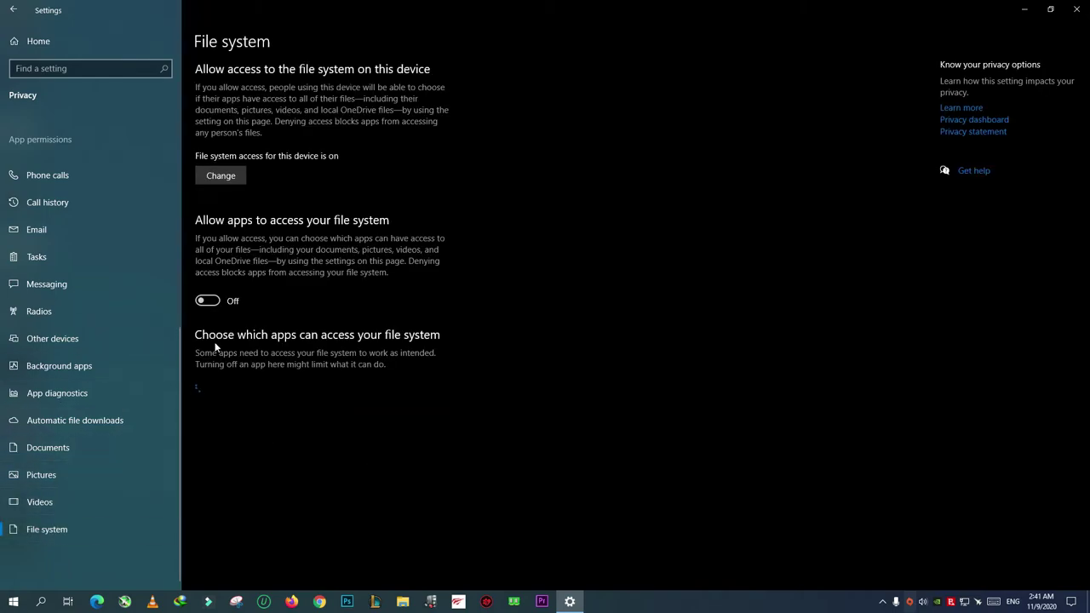
pyautogui.click(74, 447)
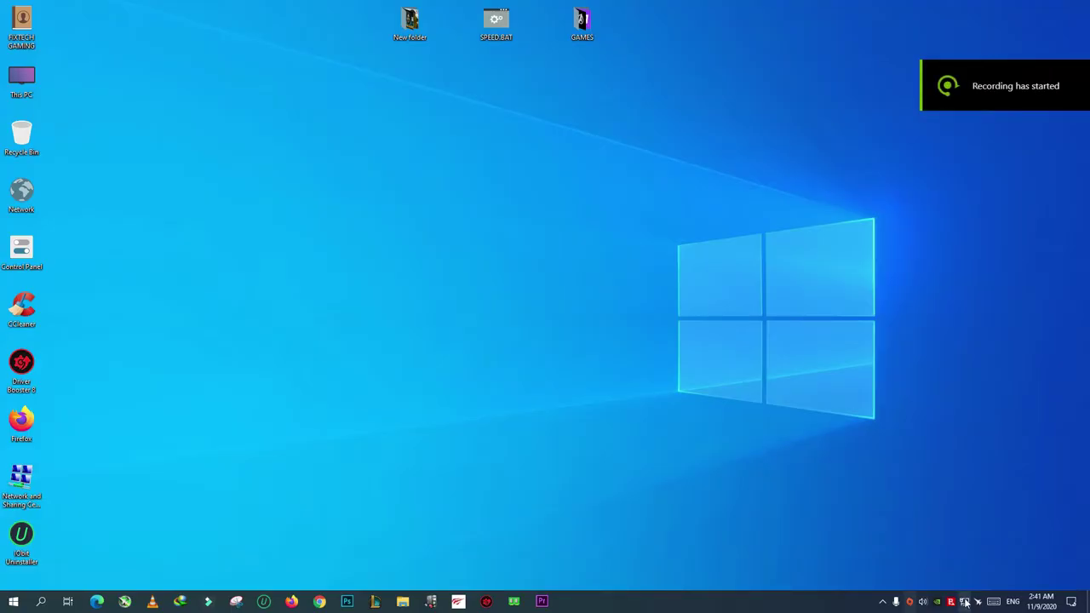
# From This PC's advanced system settings, examine the custom visual effects in Performance Options and accept them.
pyautogui.rightClick(28, 79)
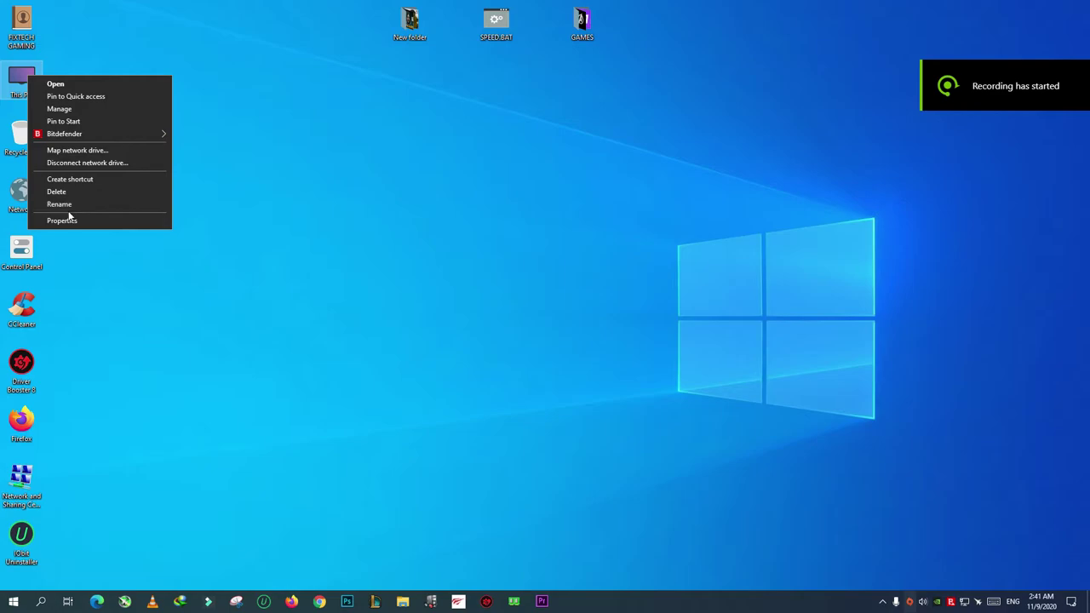
pyautogui.click(70, 217)
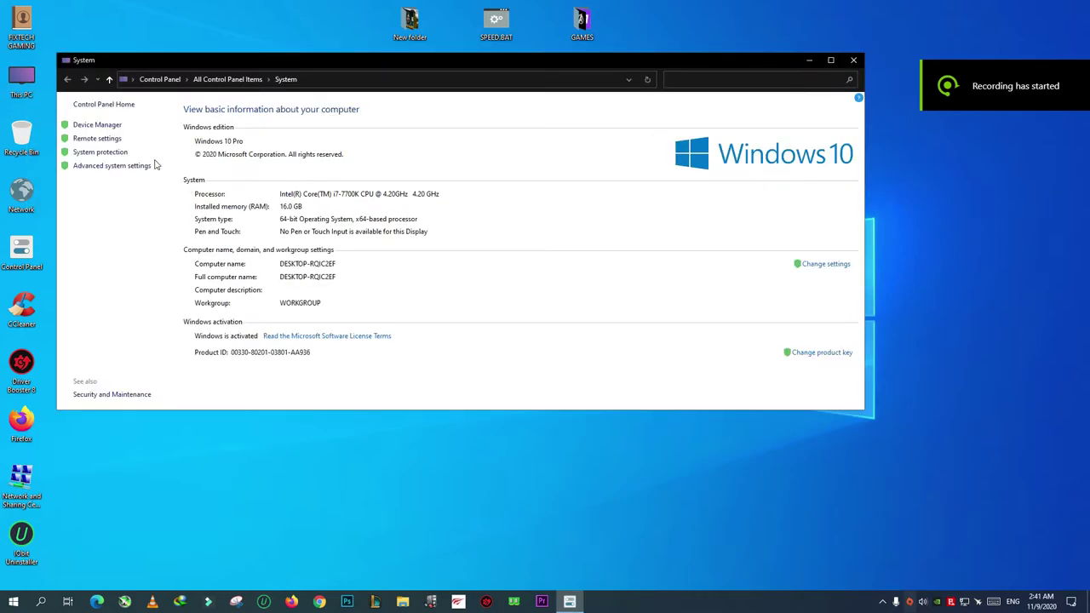
pyautogui.click(114, 167)
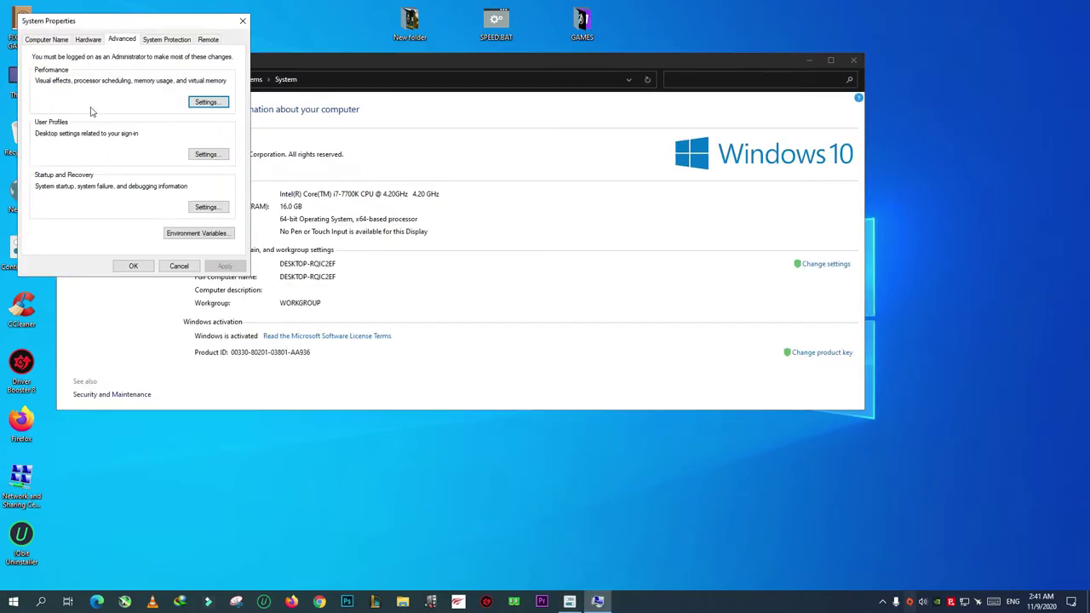
pyautogui.click(205, 102)
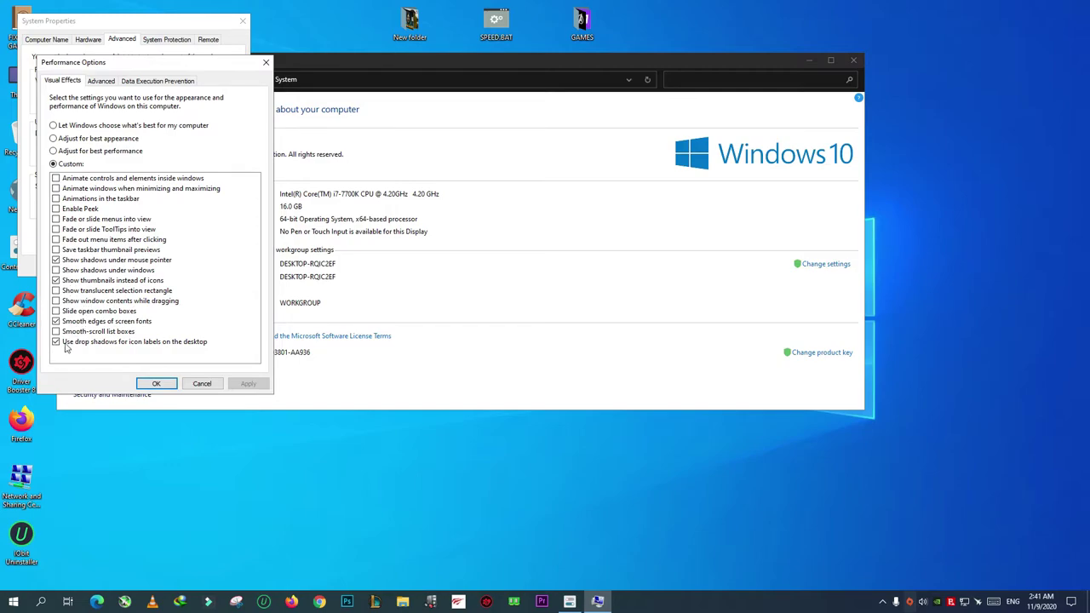
pyautogui.click(146, 384)
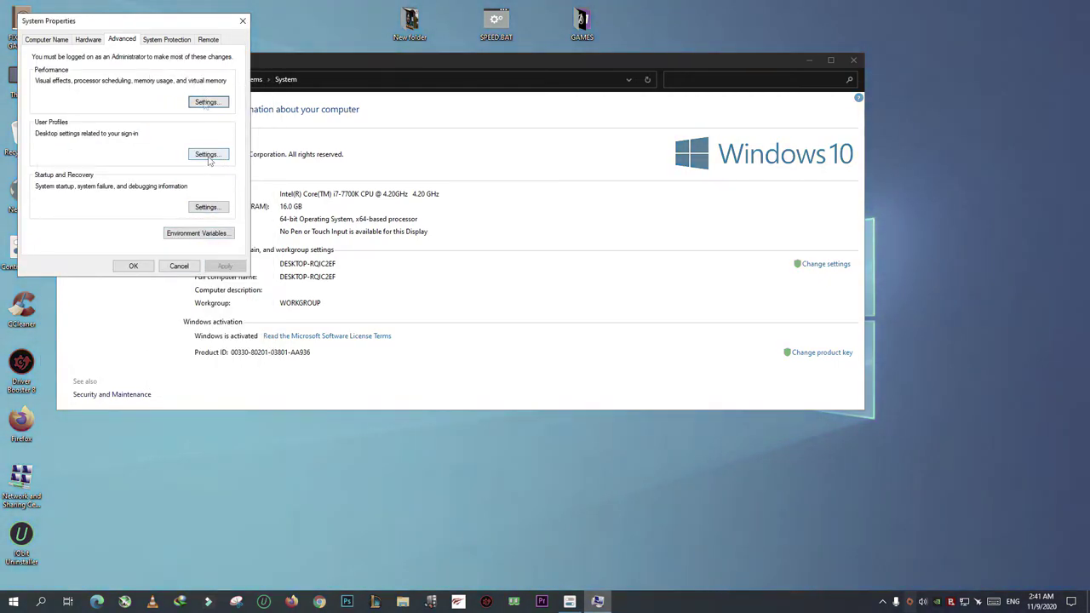
# Review the custom virtual memory paging file sizes for drives C, D and E, accept the settings, and close the system windows.
pyautogui.click(205, 102)
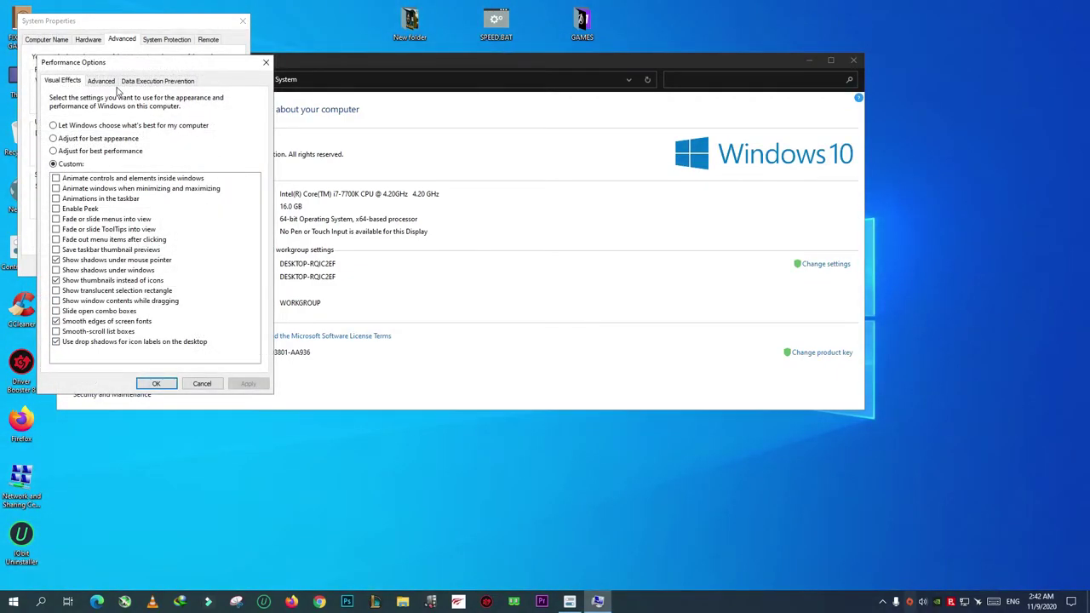
pyautogui.click(102, 81)
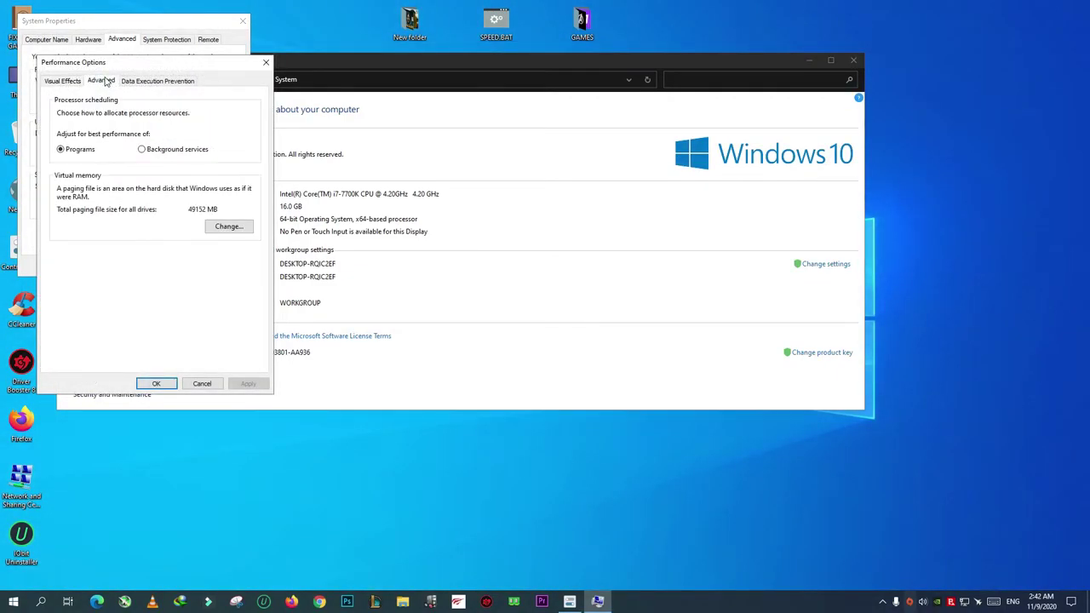
pyautogui.click(221, 226)
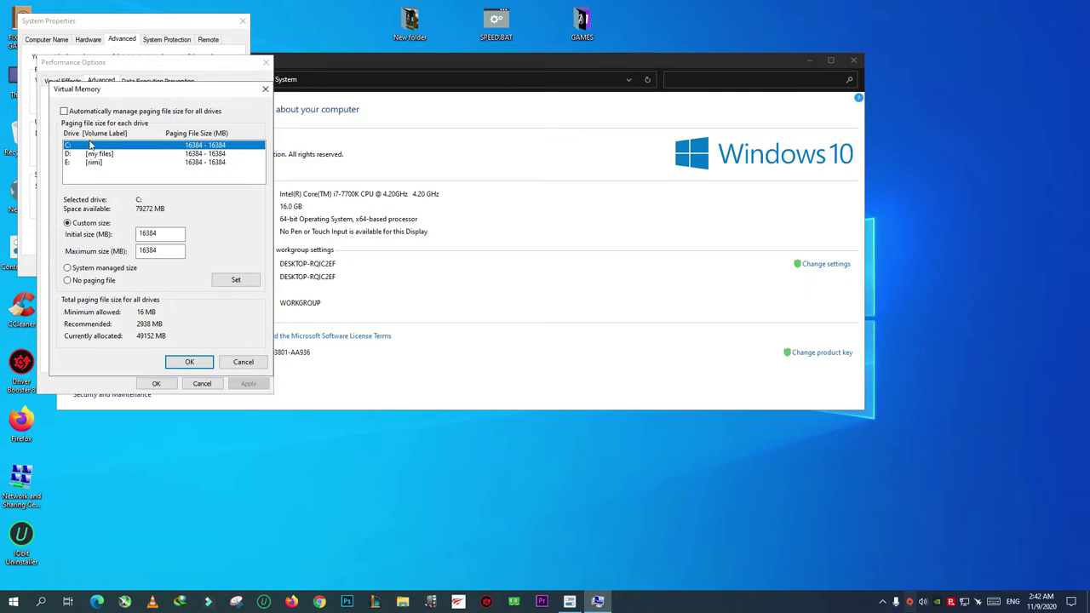
pyautogui.click(186, 154)
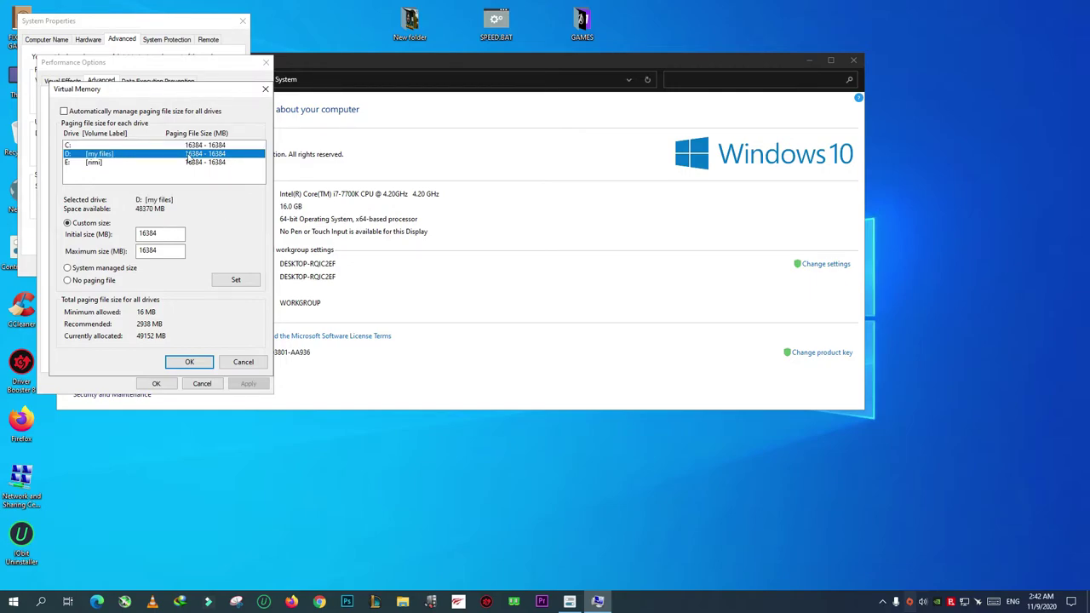
pyautogui.click(178, 163)
pyautogui.click(174, 146)
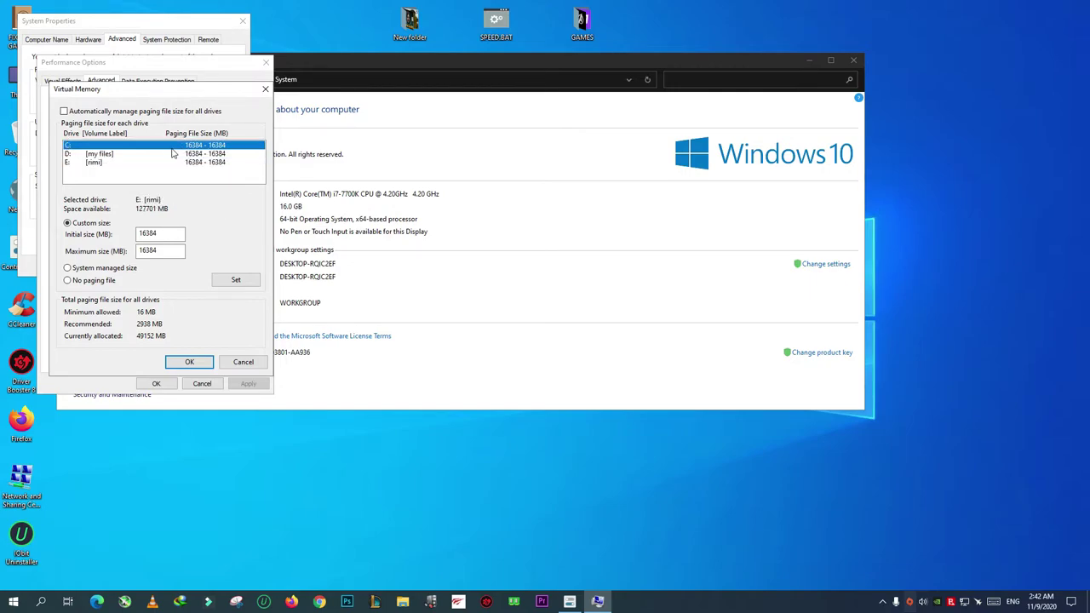
pyautogui.click(170, 154)
pyautogui.click(171, 161)
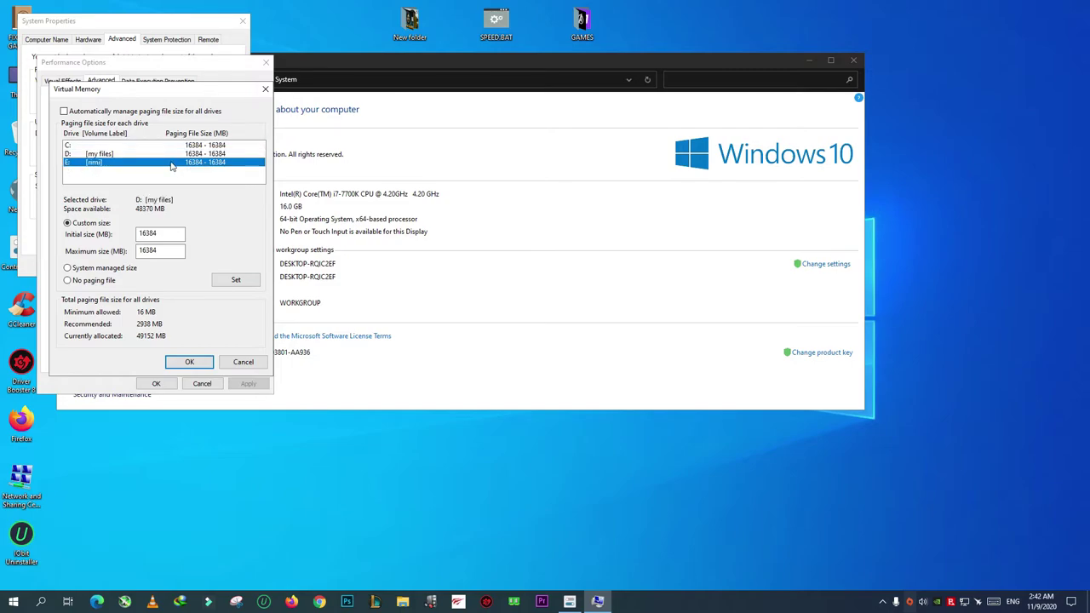
pyautogui.click(171, 146)
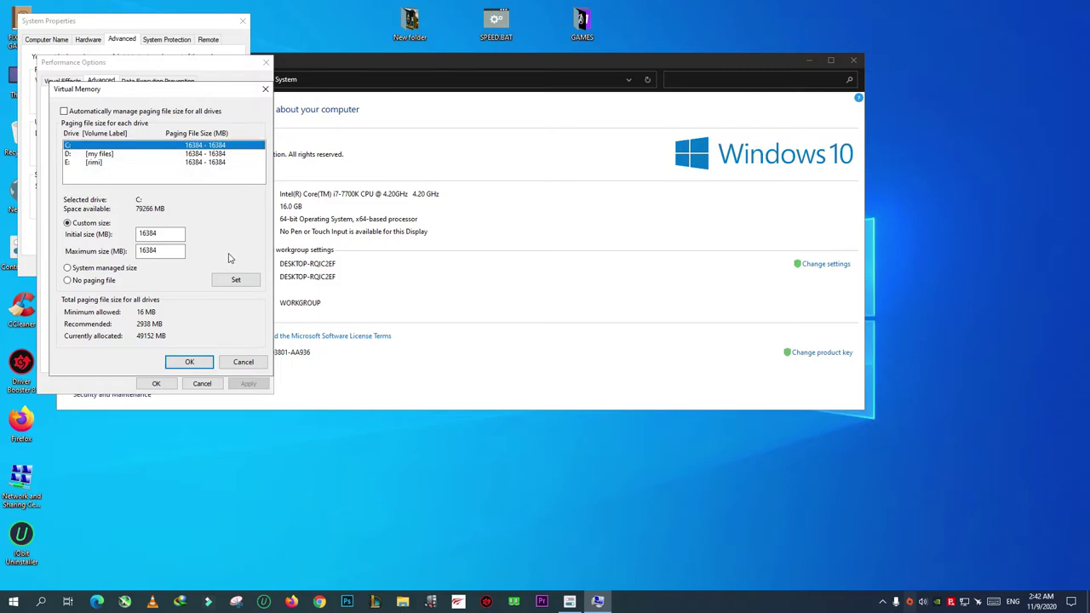
pyautogui.click(190, 362)
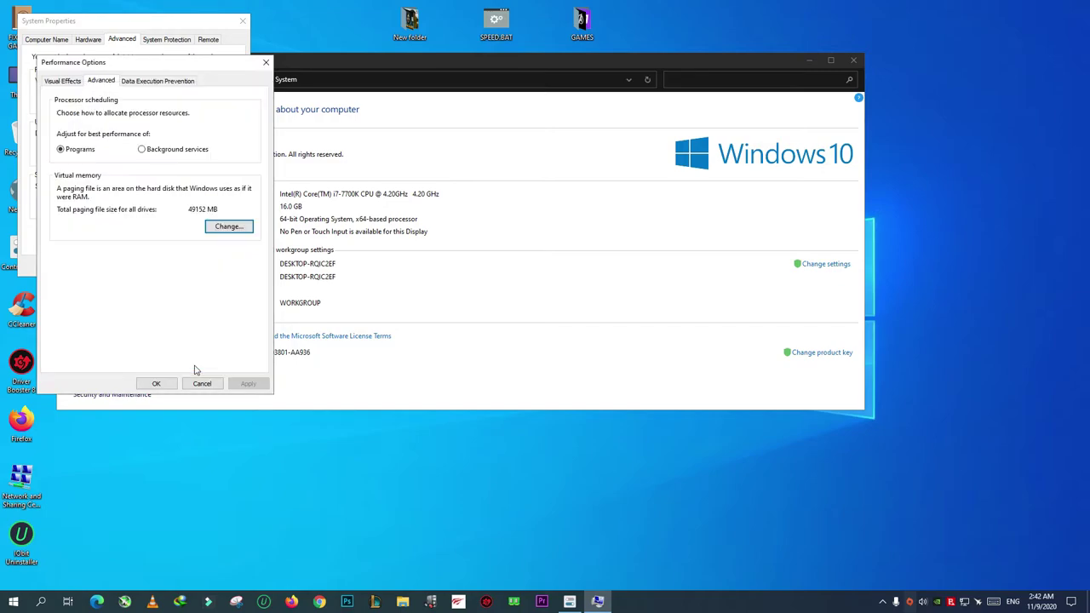
pyautogui.click(155, 383)
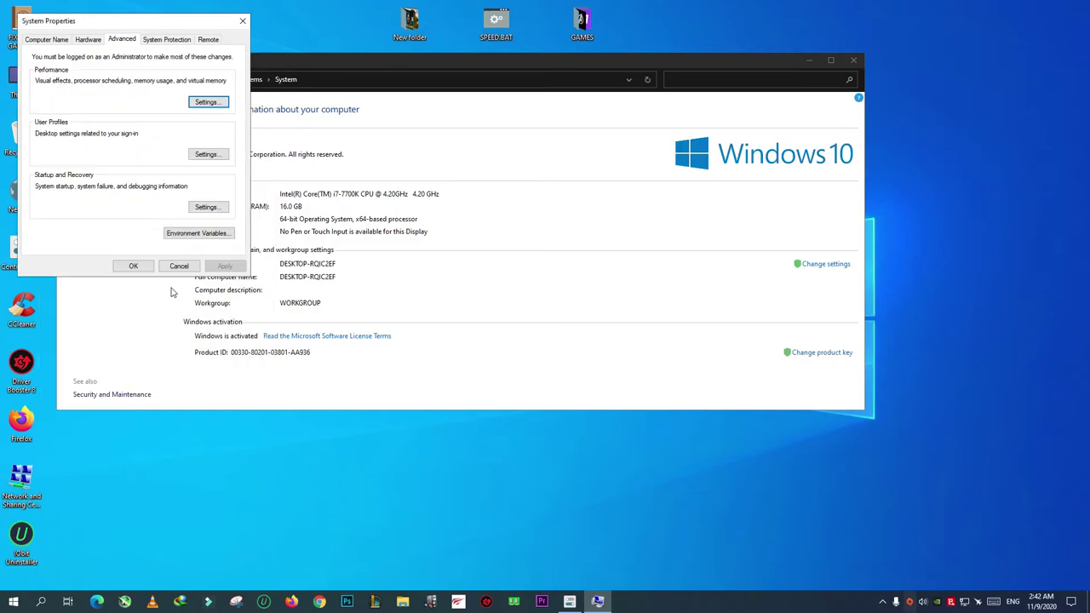
pyautogui.click(134, 267)
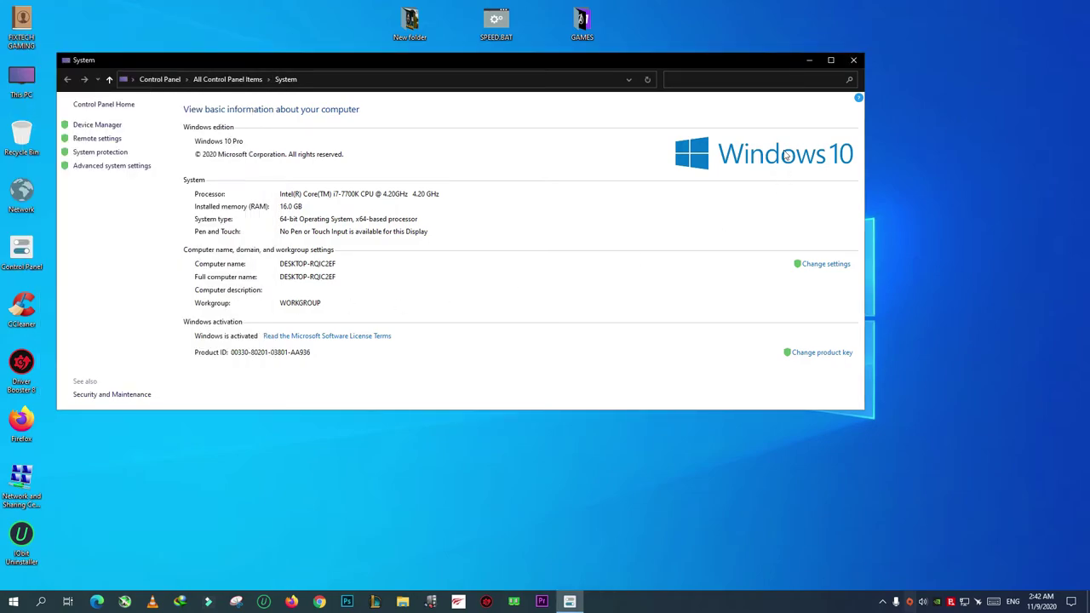
pyautogui.click(854, 62)
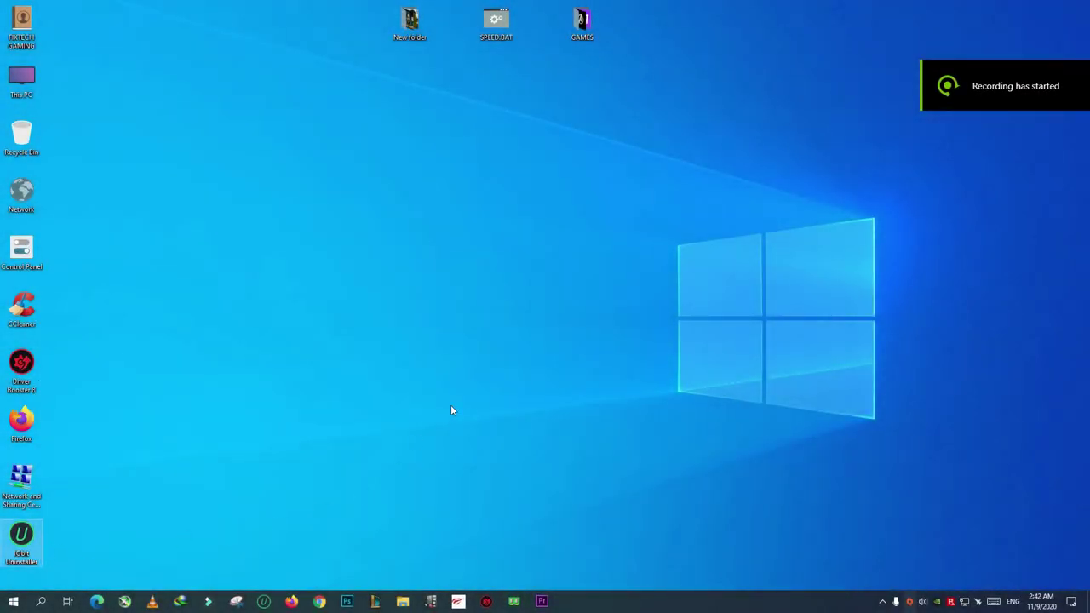
# Look through the full list of installed programs in IObit Uninstaller for unwanted ones, then close it.
pyautogui.press('Return')
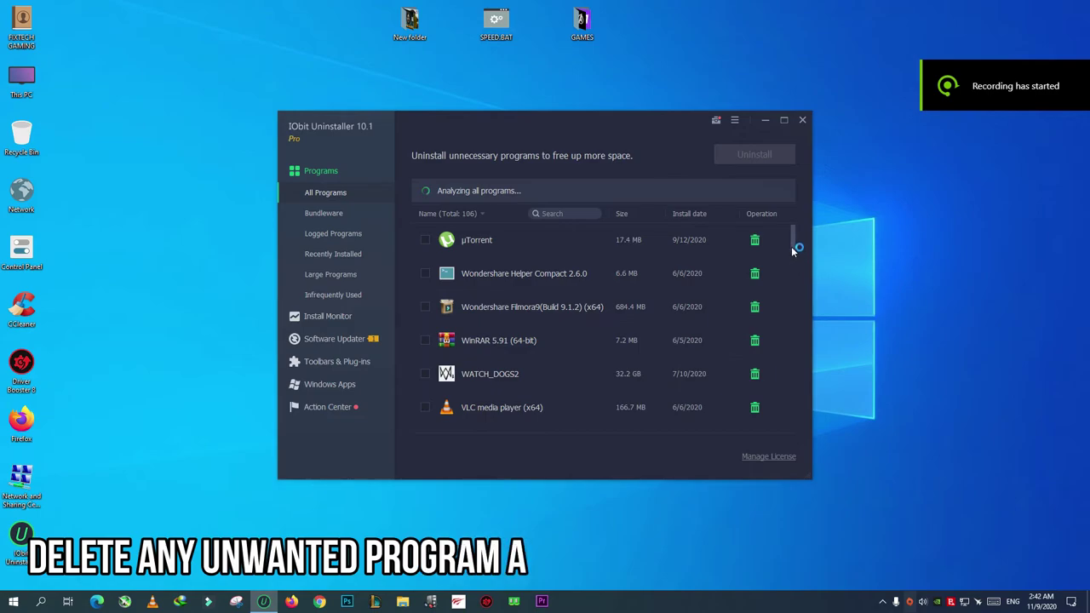
pyautogui.scroll(-2, 781, 245)
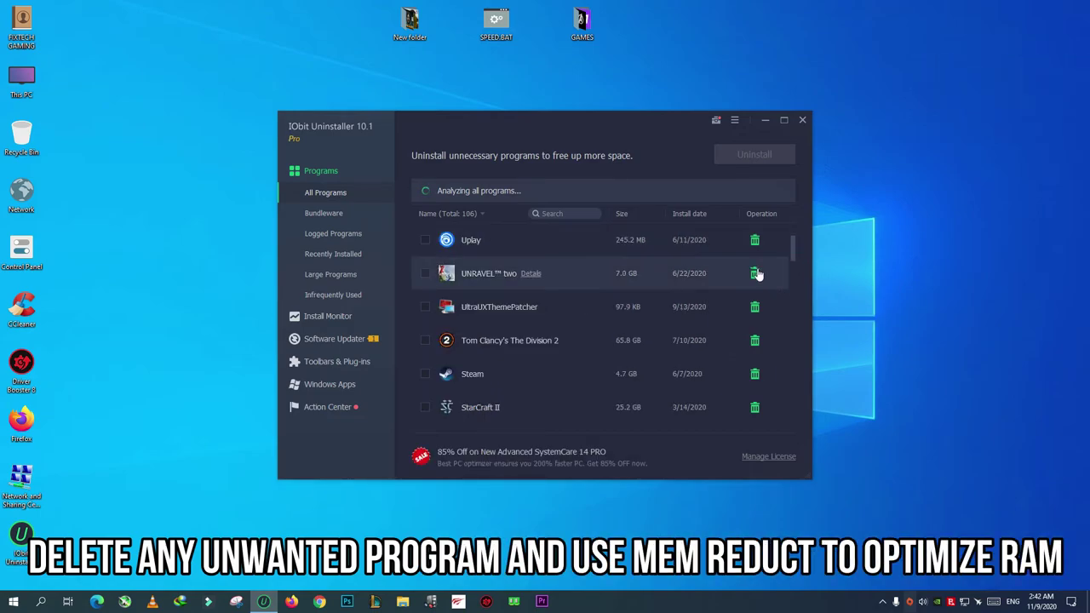
pyautogui.scroll(-2, 790, 266)
pyautogui.moveTo(793, 258); pyautogui.dragTo(814, 429)
pyautogui.scroll(-1, 800, 342)
pyautogui.scroll(-1, 802, 361)
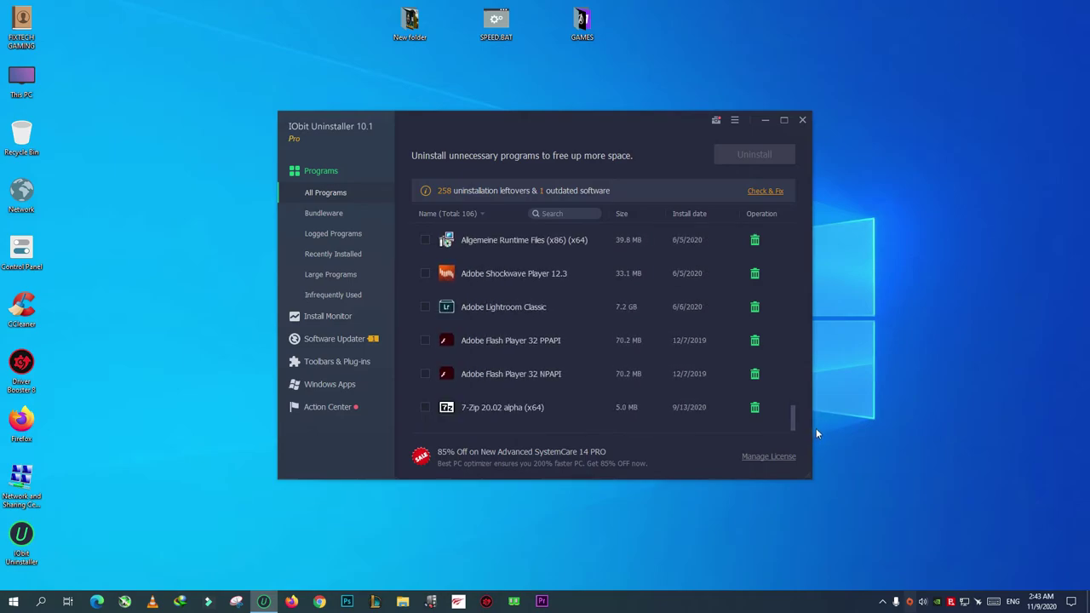
pyautogui.click(802, 120)
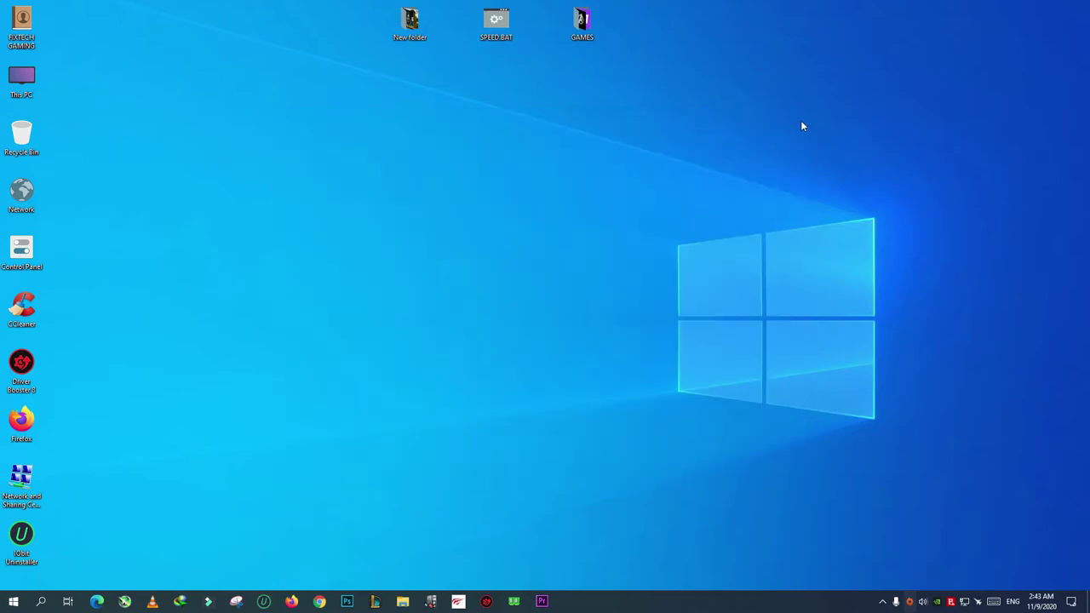
# Clean the system memory with Mem Reduct, then close it and dismiss its notification.
pyautogui.click(515, 603)
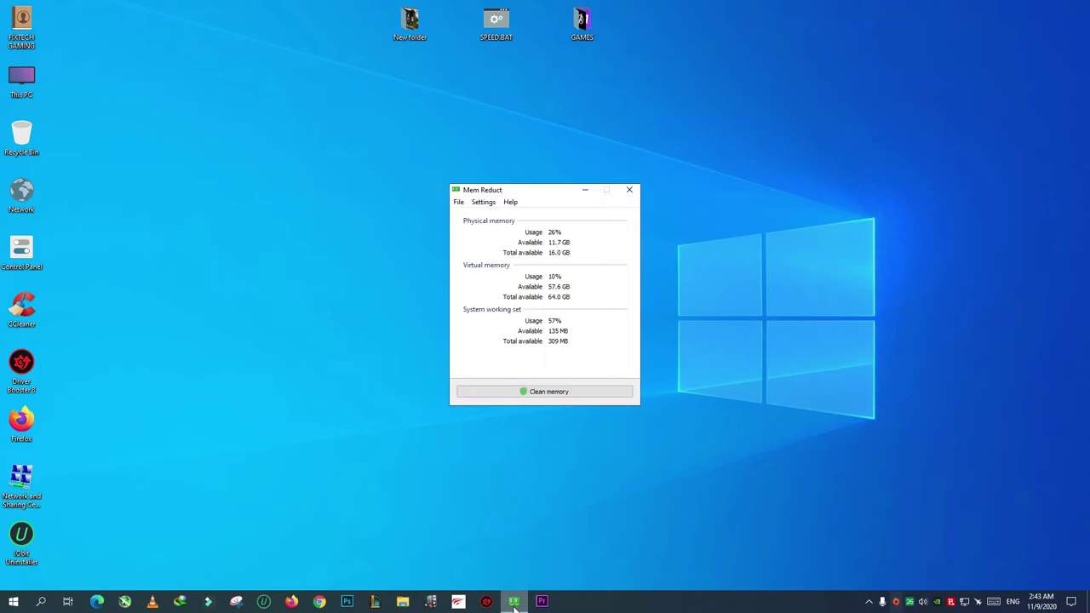
pyautogui.click(572, 392)
pyautogui.click(516, 389)
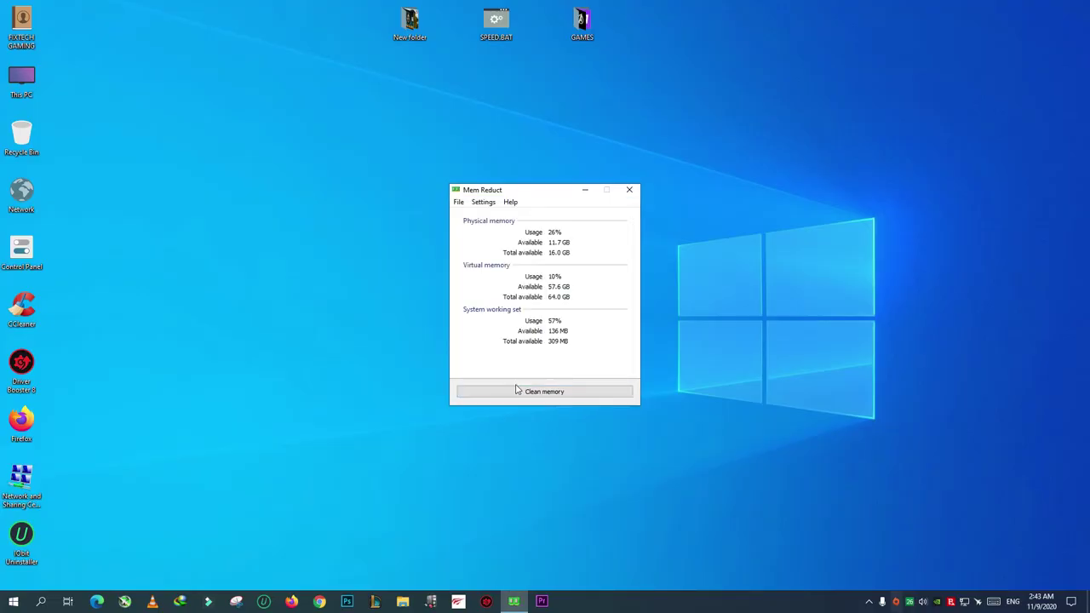
pyautogui.click(525, 392)
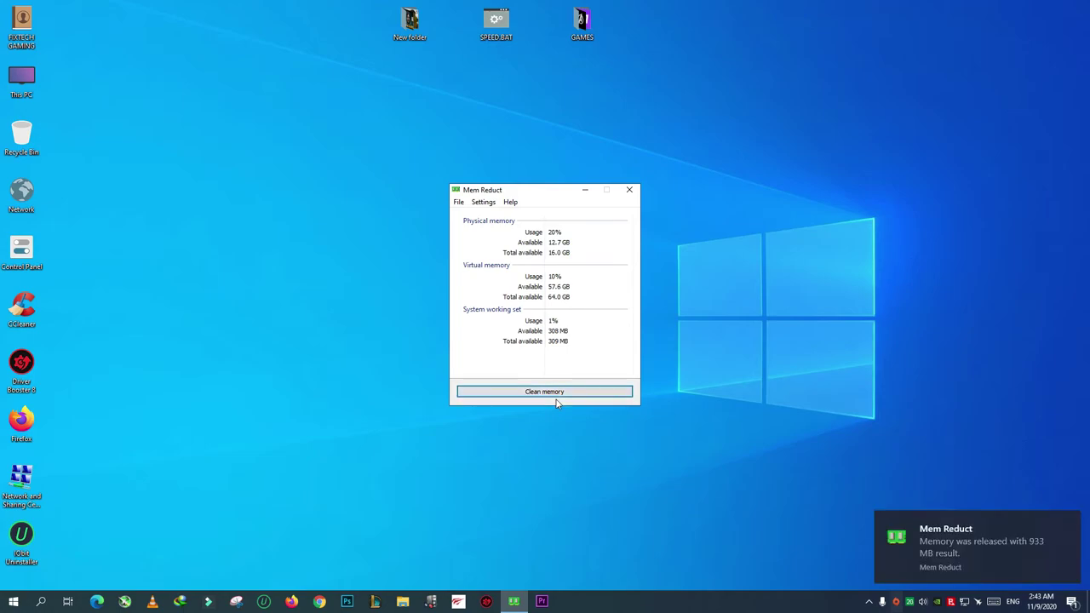
pyautogui.click(632, 190)
pyautogui.click(1071, 522)
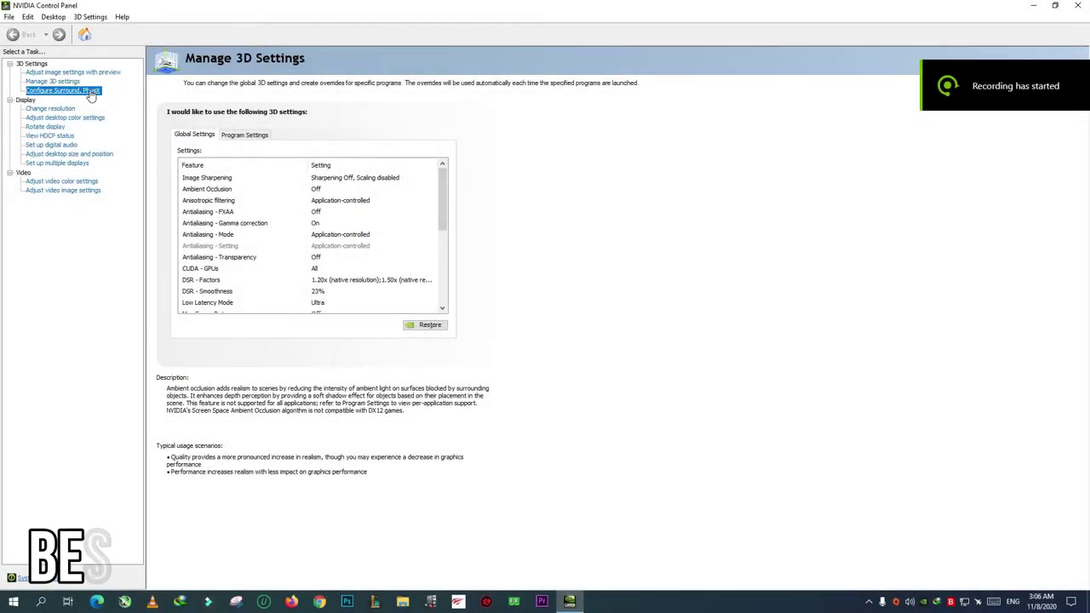
# In NVIDIA Control Panel, check the available PhysX processor choices without changing the selection.
pyautogui.click(90, 91)
pyautogui.click(460, 155)
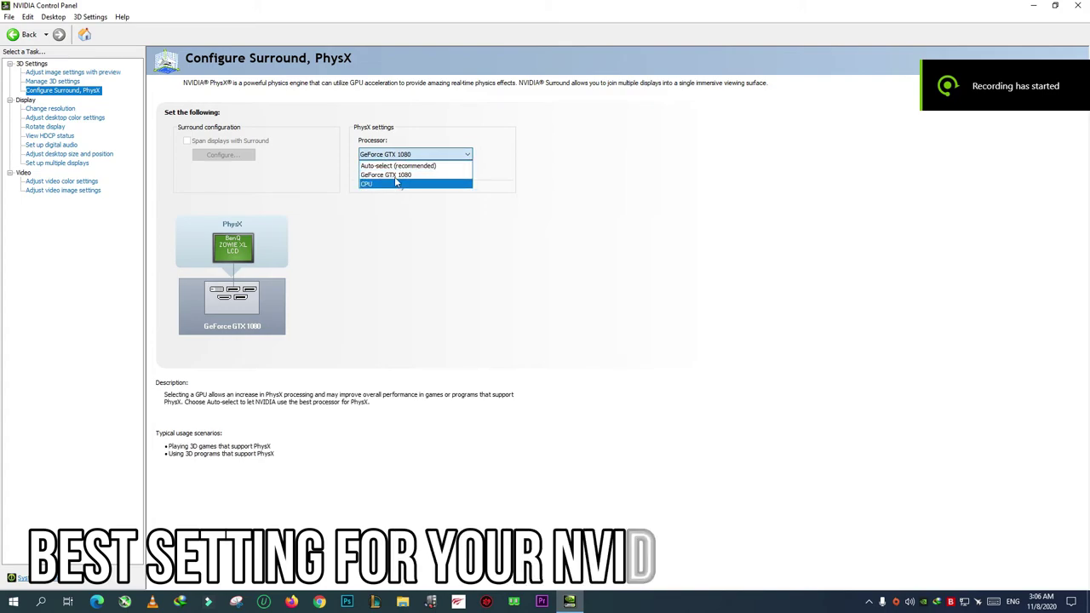
pyautogui.click(433, 210)
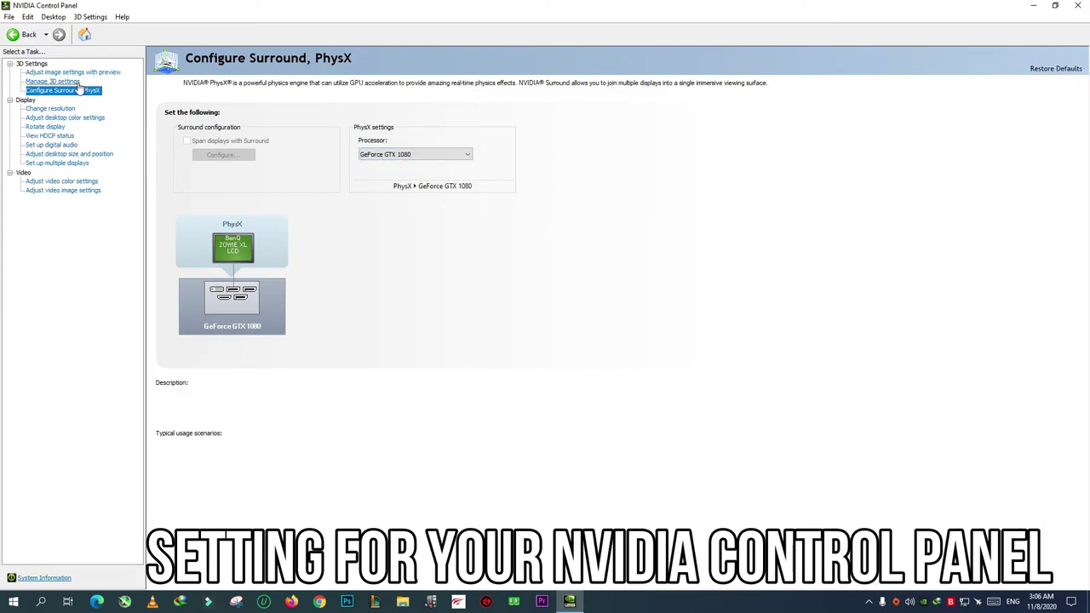
# Review the global 3D settings from start to end and the image settings preview.
pyautogui.click(78, 84)
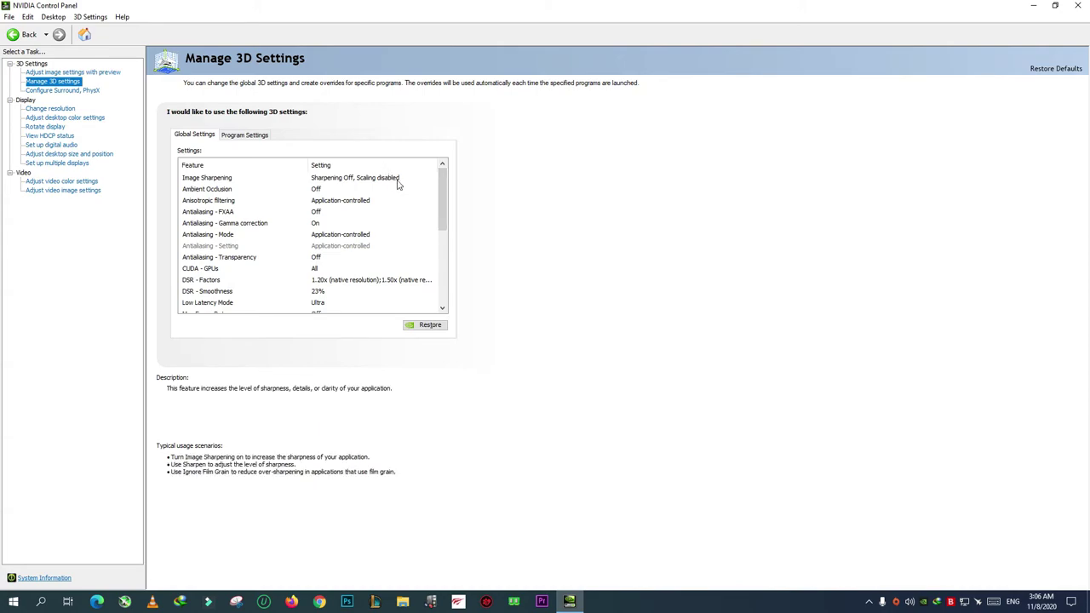
pyautogui.moveTo(441, 197); pyautogui.dragTo(444, 283)
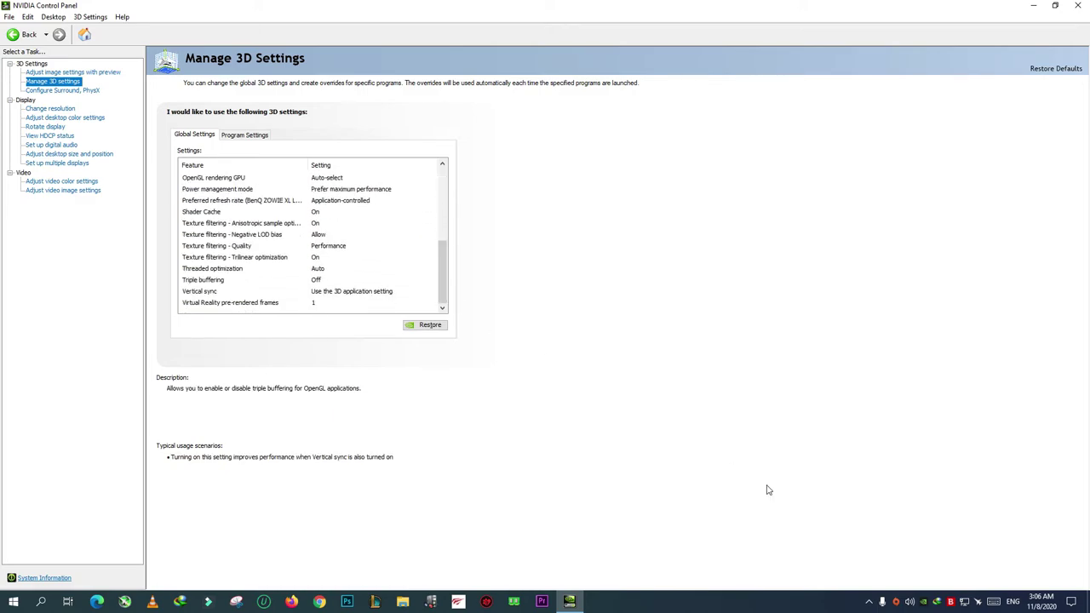
pyautogui.click(60, 73)
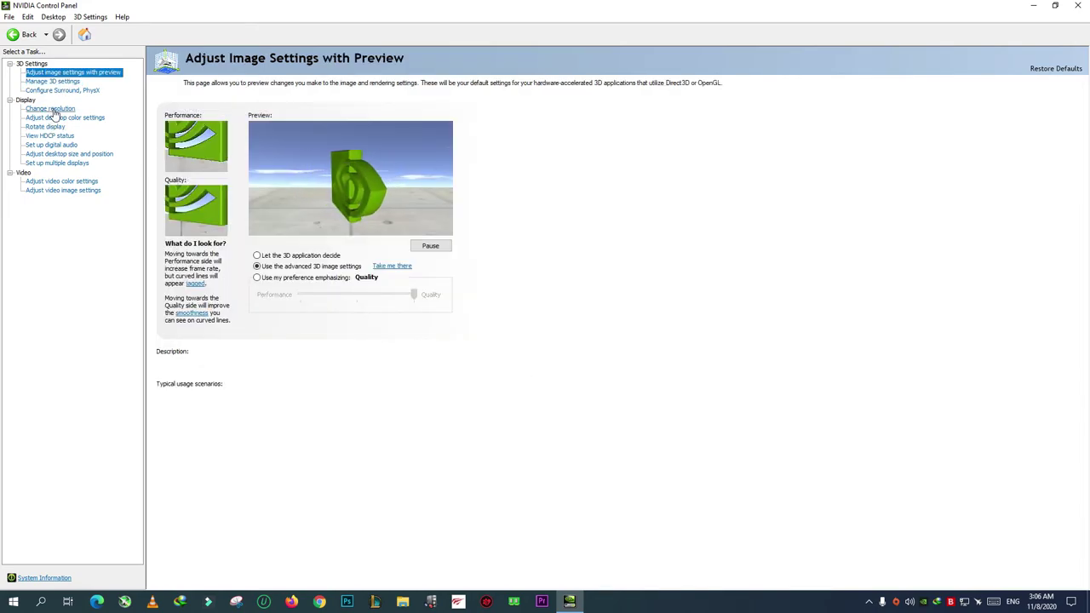
# Review the display settings for resolution, desktop color, rotation, HDCP status and digital audio.
pyautogui.click(53, 110)
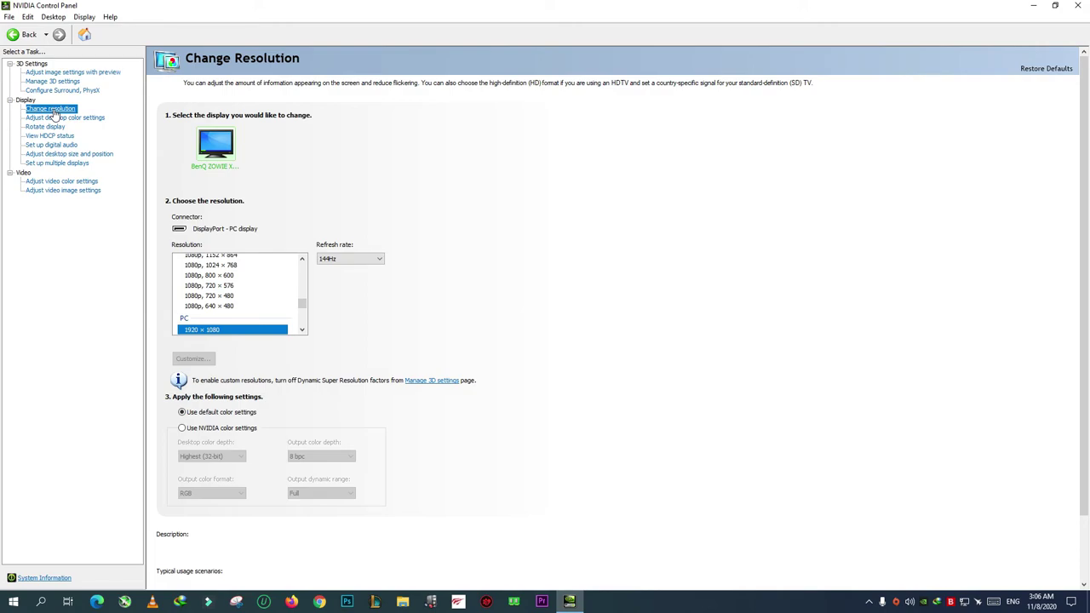
pyautogui.click(50, 119)
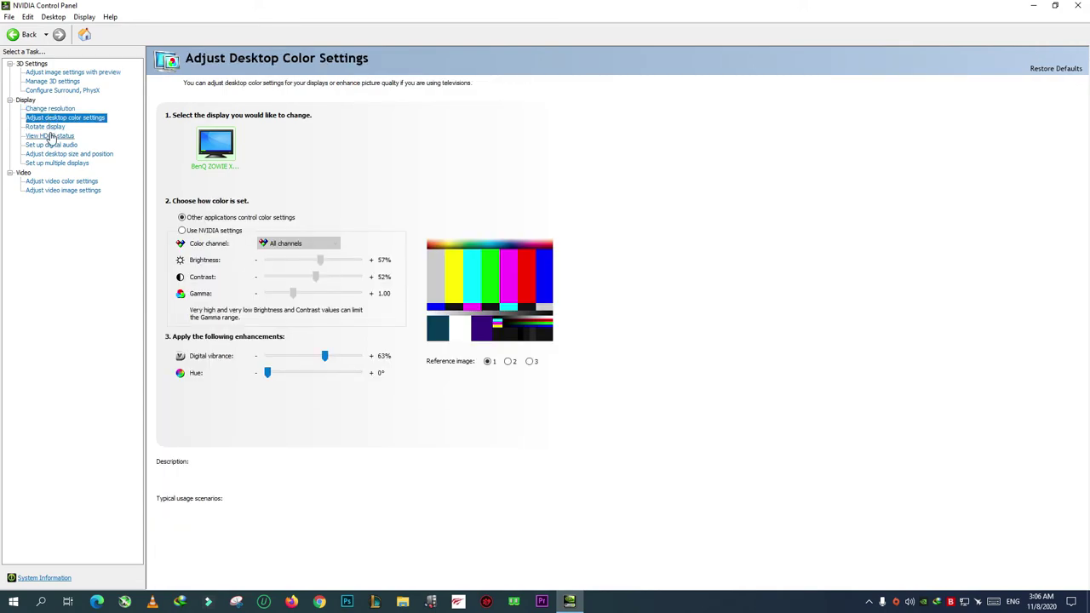
pyautogui.click(45, 126)
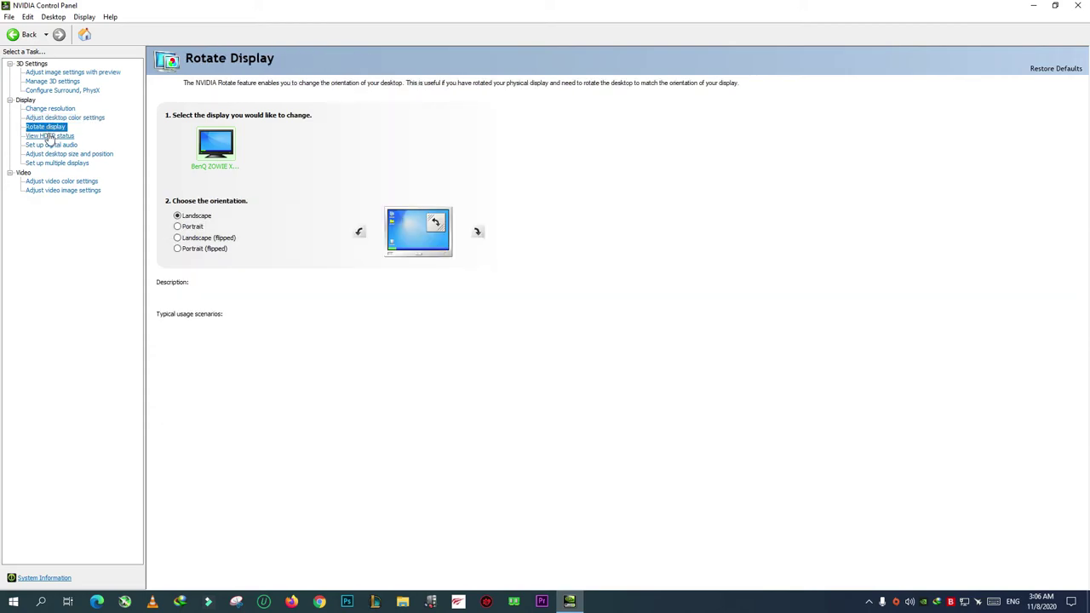
pyautogui.click(50, 137)
pyautogui.click(52, 146)
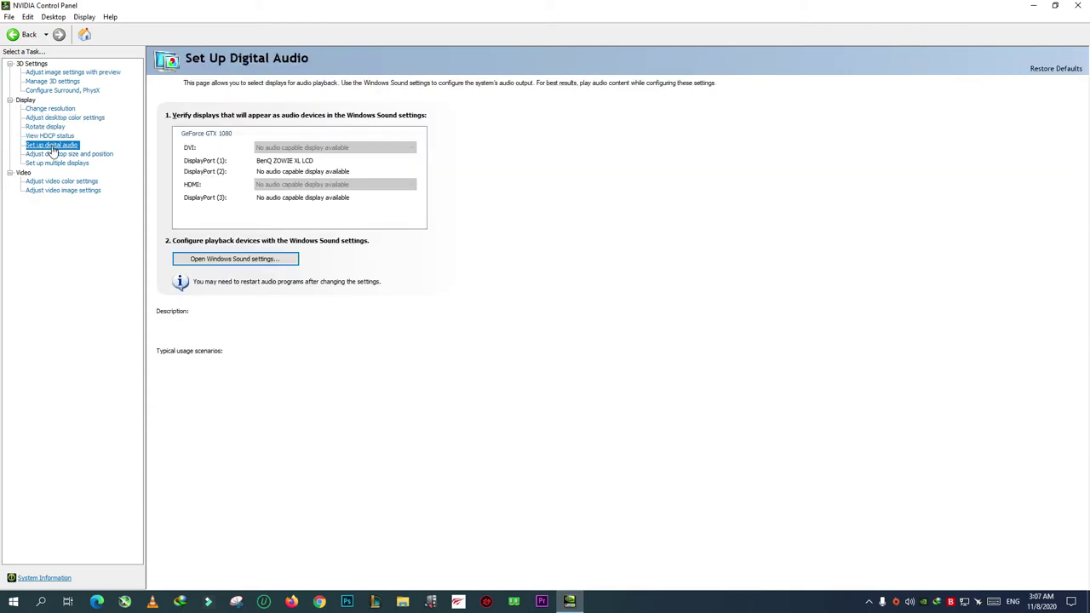
# Review the desktop size and position settings, including which device performs the scaling.
pyautogui.click(54, 154)
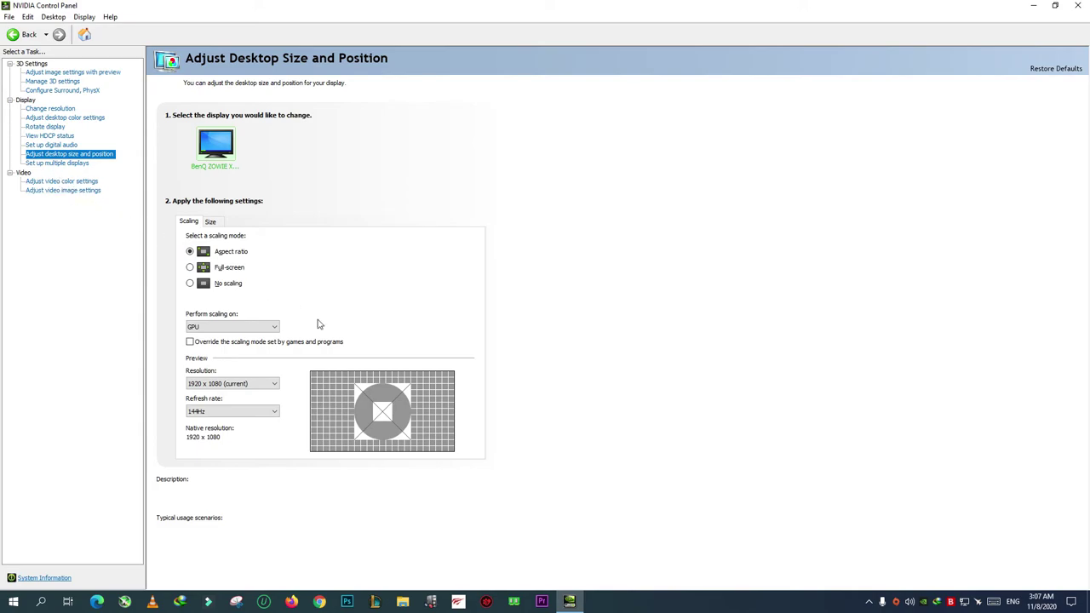
pyautogui.click(271, 328)
pyautogui.click(269, 332)
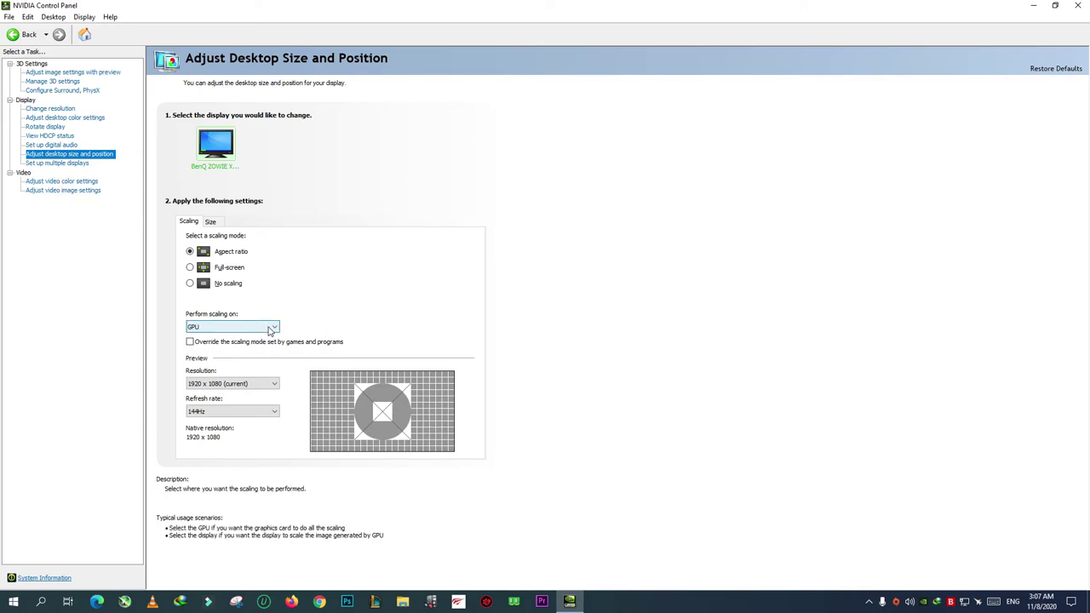
# Review the multiple displays, video color and video image settings, then close NVIDIA Control Panel.
pyautogui.click(54, 163)
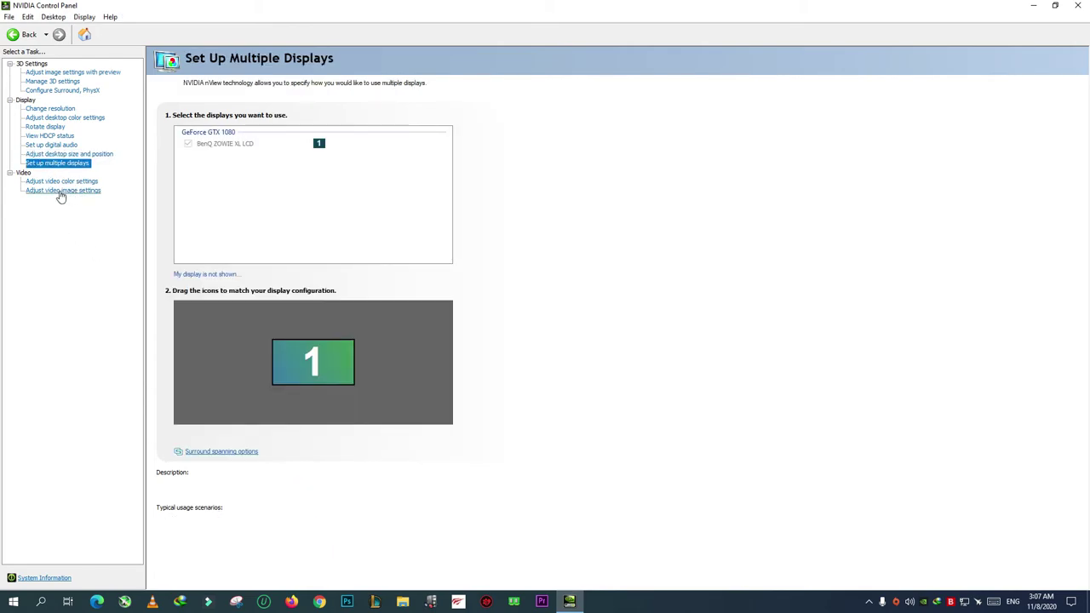
pyautogui.click(51, 182)
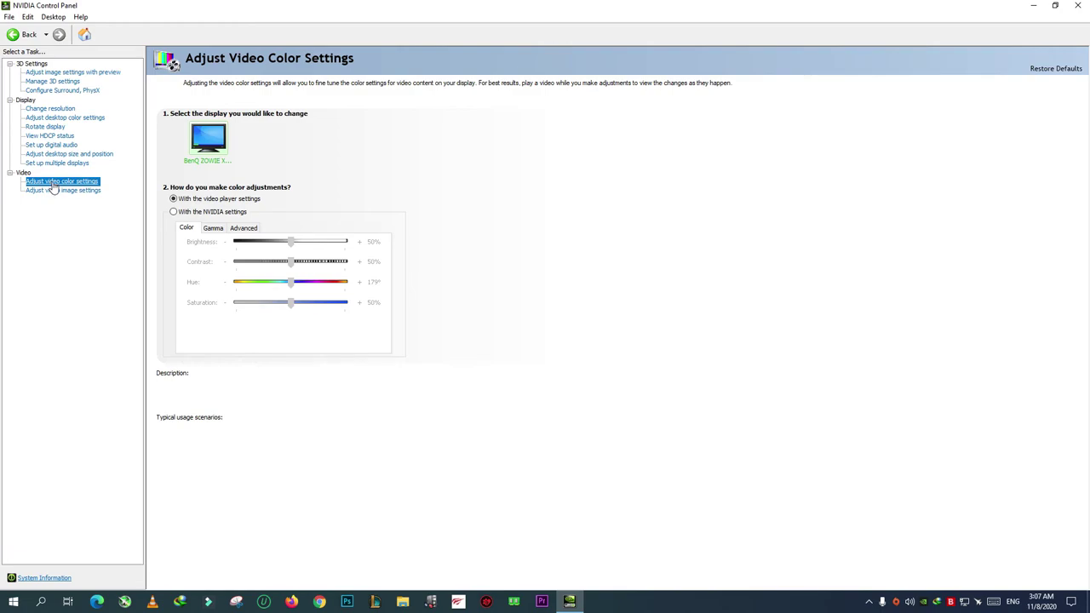
pyautogui.click(84, 192)
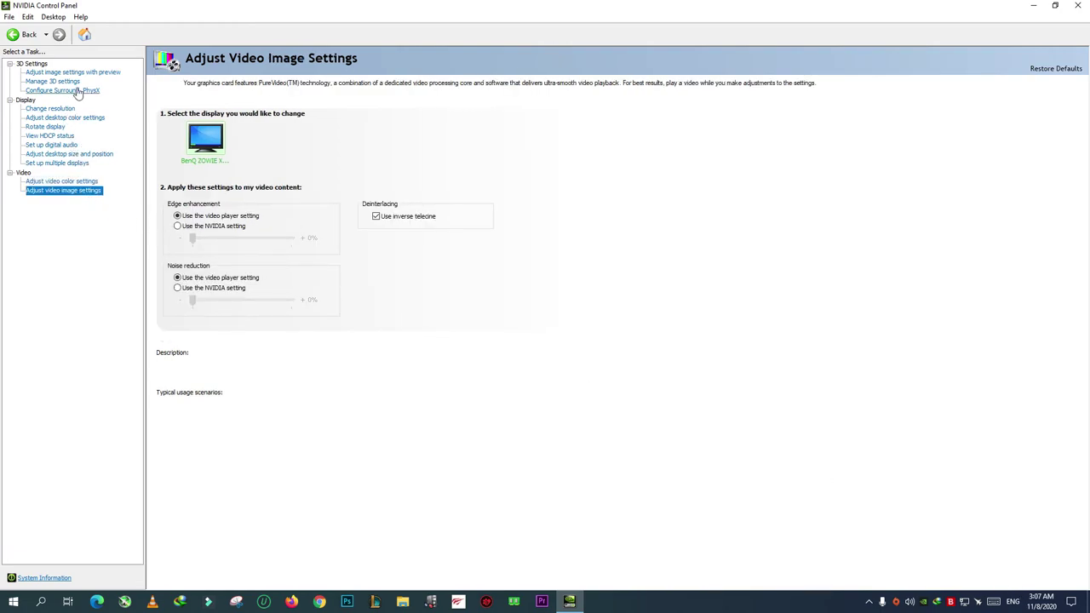
pyautogui.click(1077, 6)
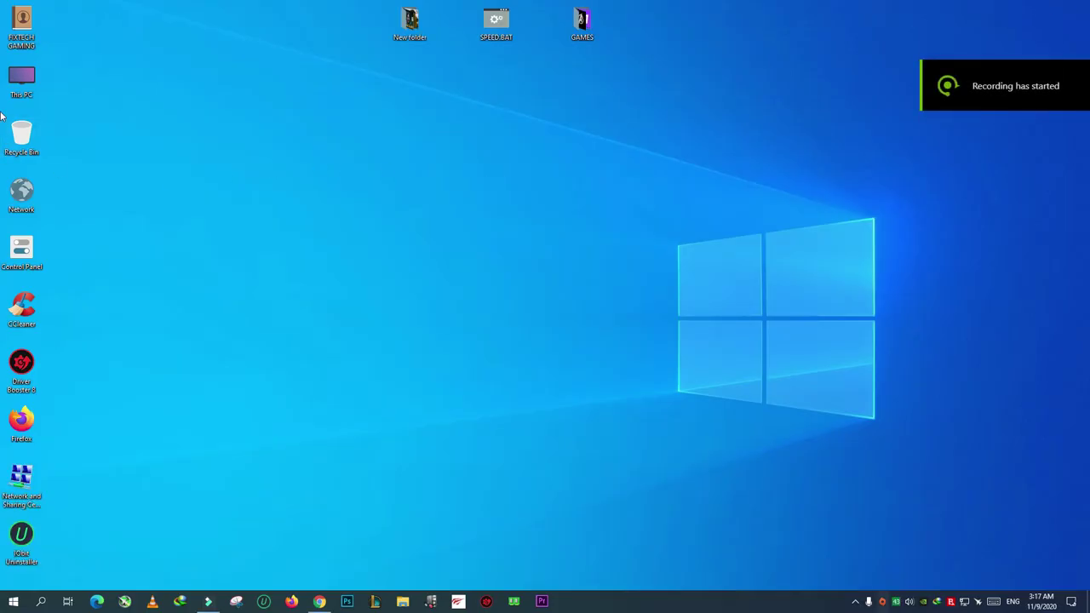
# From This PC, open the drive optimization tool through drive C's properties and start optimizing drive C.
pyautogui.doubleClick(21, 78)
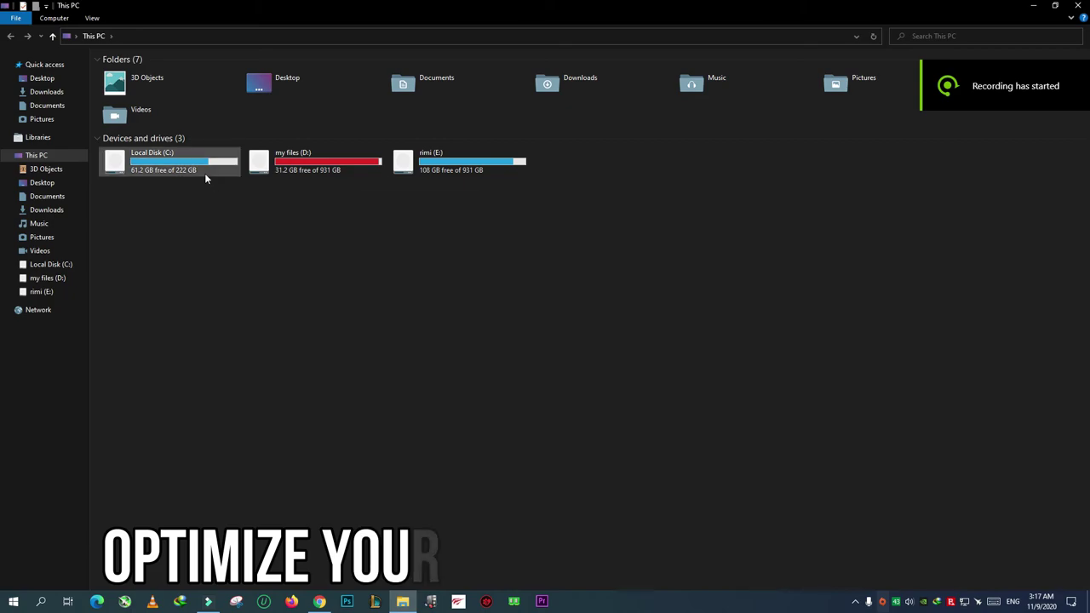
pyautogui.rightClick(205, 175)
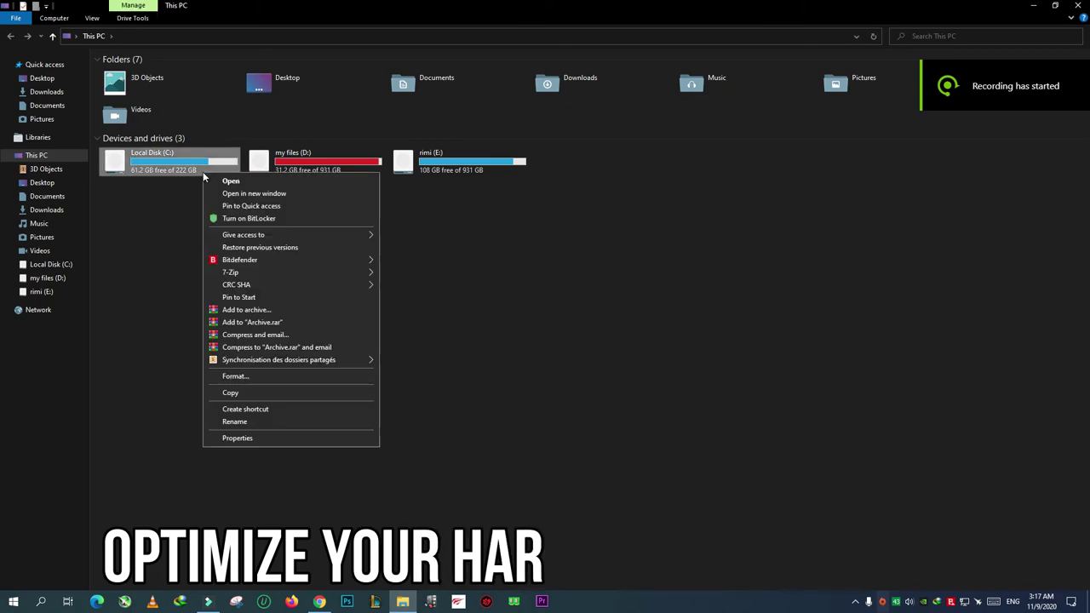
pyautogui.click(246, 439)
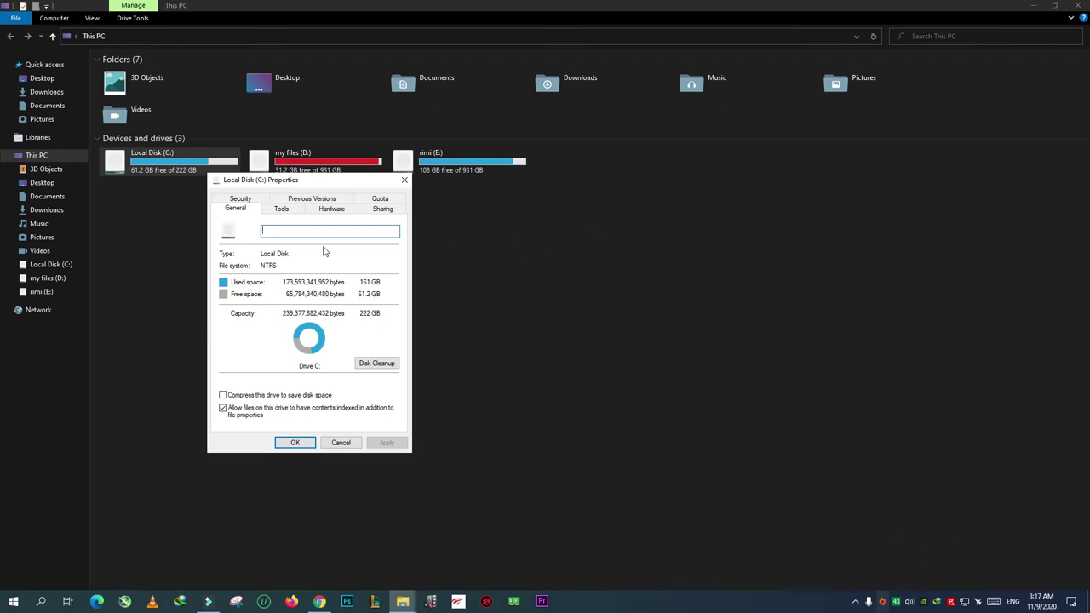
pyautogui.click(281, 209)
pyautogui.click(367, 318)
pyautogui.click(698, 329)
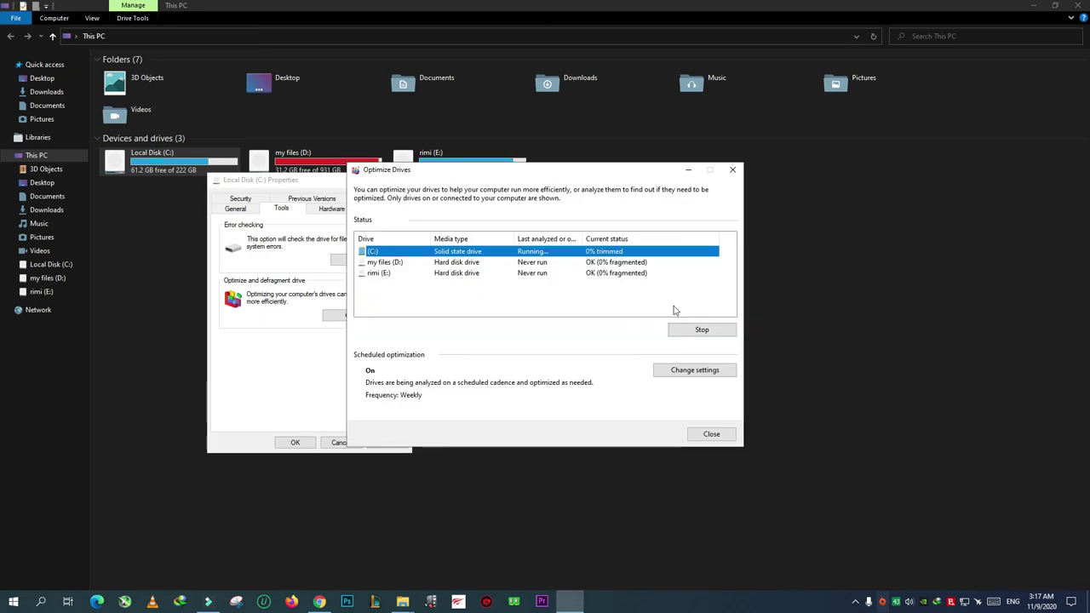
# Start optimizing the hard disk drives D and E as well.
pyautogui.click(651, 262)
pyautogui.click(702, 330)
pyautogui.click(643, 276)
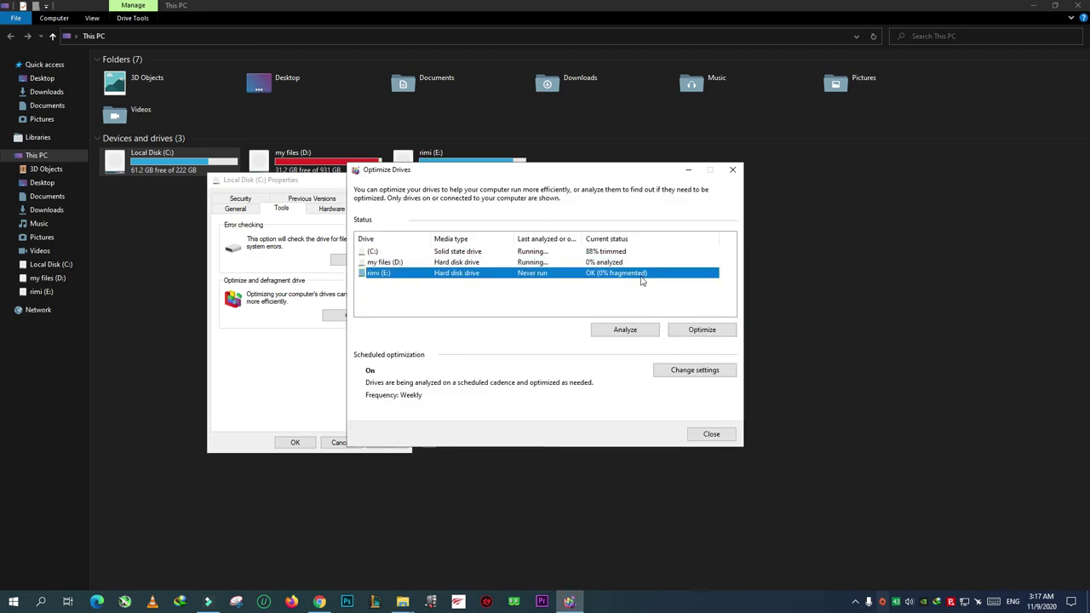
pyautogui.click(702, 329)
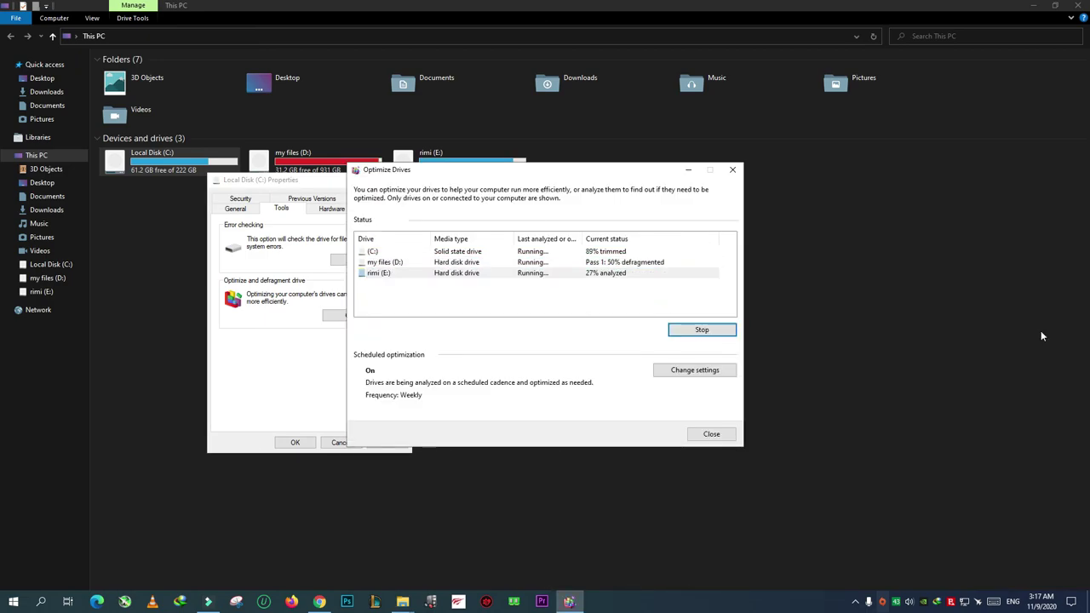